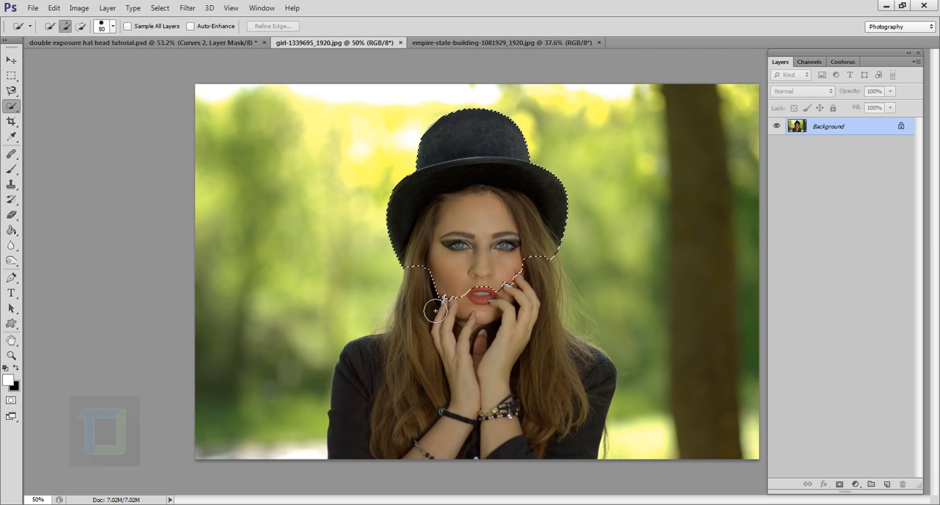
Extend the quick selection over the woman's hair, hands, and black top down to the photo's lower edge
mouse_move(526, 340)
left_mouse_down()
mouse_move(566, 383)
mouse_move(577, 405)
left_mouse_up()
scroll(577, 405, "down", 1)
scroll(572, 410, "up", 1)
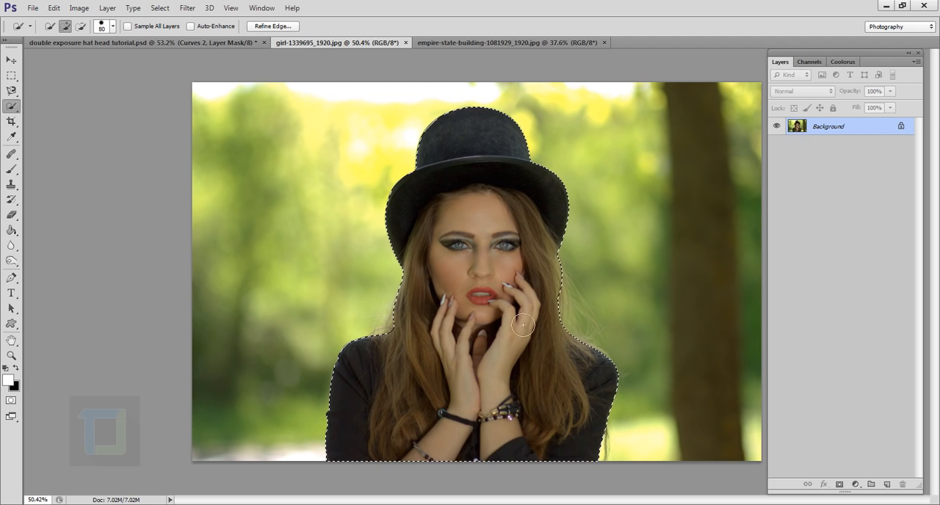
scroll(521, 323, "down", 1)
scroll(475, 205, "up", 1)
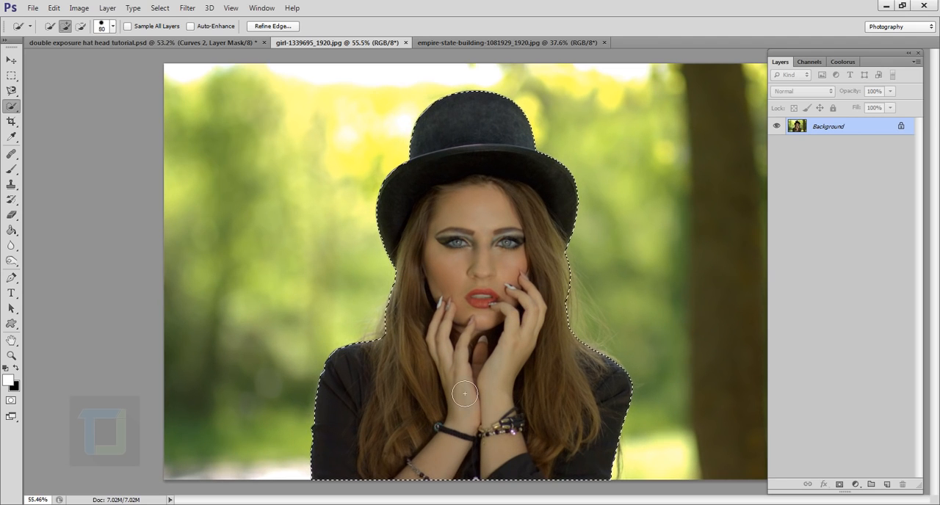
scroll(478, 265, "down", 1)
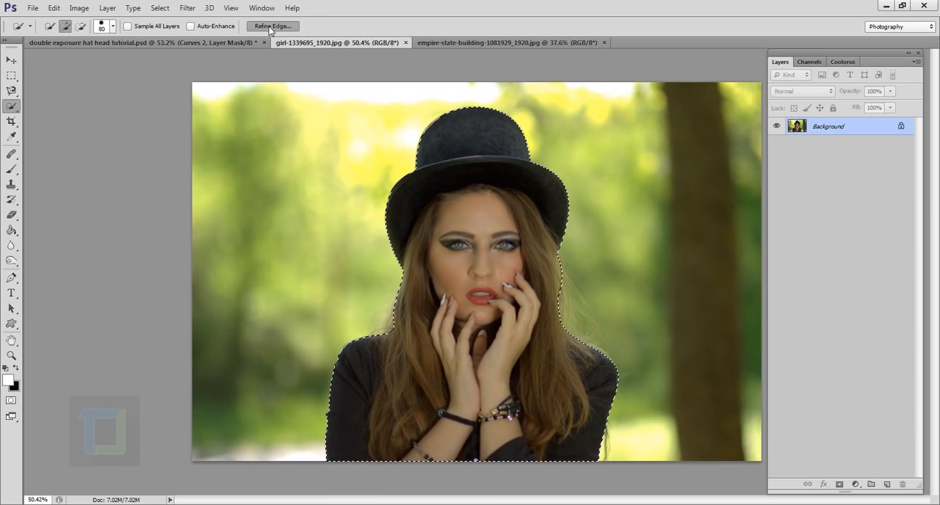
Refine the selection edge along the hair and shoulders, output it as a selection, and mask out the photo's background with it
left_click(246, 30)
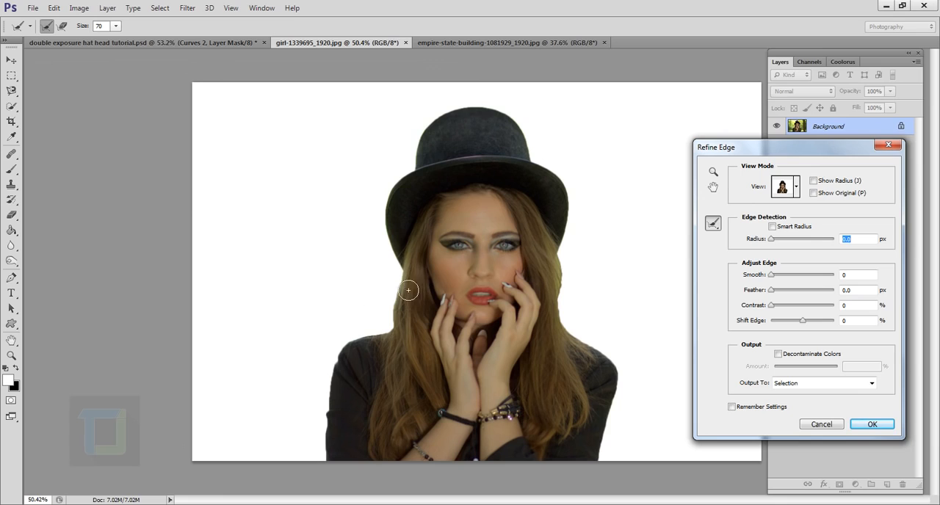
mouse_move(401, 263)
left_mouse_down()
mouse_move(394, 342)
mouse_move(364, 346)
mouse_move(340, 395)
mouse_move(335, 480)
left_mouse_up()
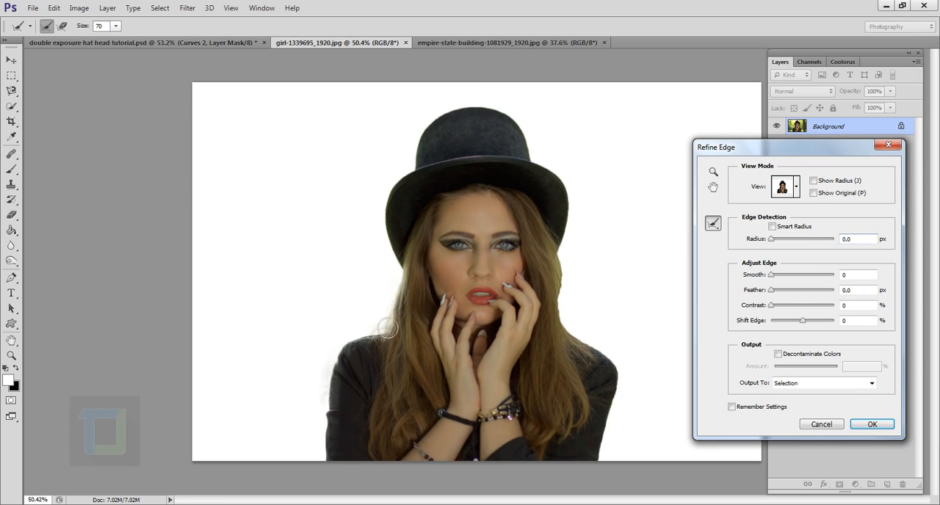
mouse_move(403, 288)
left_mouse_down()
mouse_move(391, 212)
mouse_move(421, 191)
mouse_move(426, 147)
mouse_move(476, 118)
mouse_move(530, 132)
mouse_move(538, 165)
mouse_move(575, 207)
mouse_move(572, 328)
mouse_move(618, 375)
mouse_move(622, 395)
mouse_move(615, 470)
left_mouse_up()
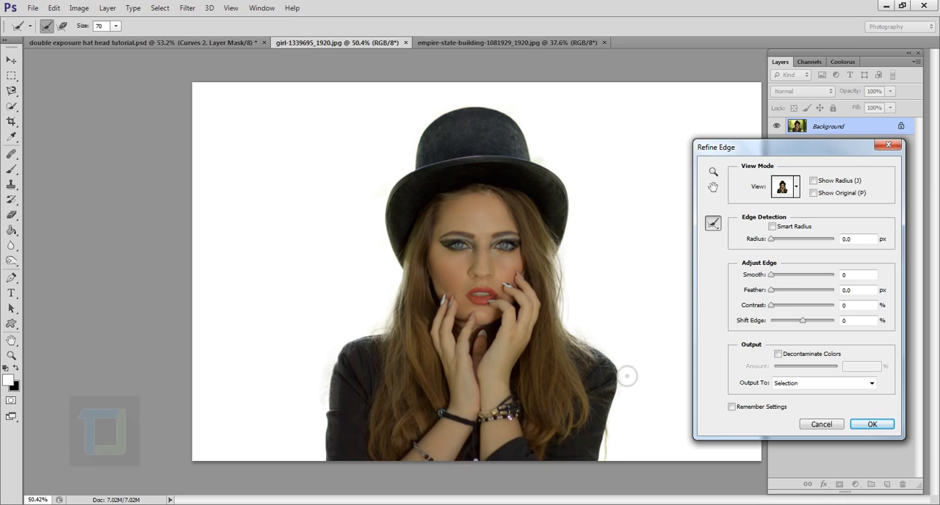
mouse_move(625, 376)
left_mouse_down()
mouse_move(586, 352)
mouse_move(571, 308)
left_mouse_up()
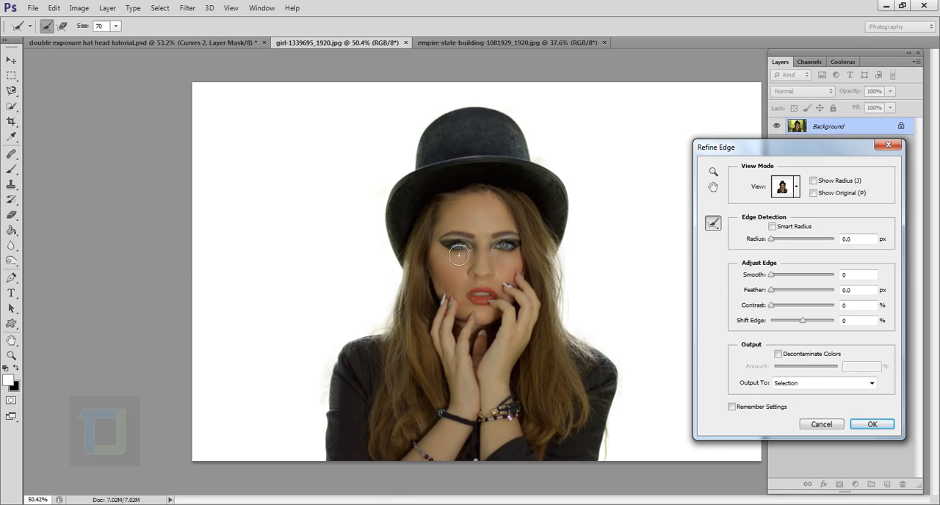
left_click(872, 425)
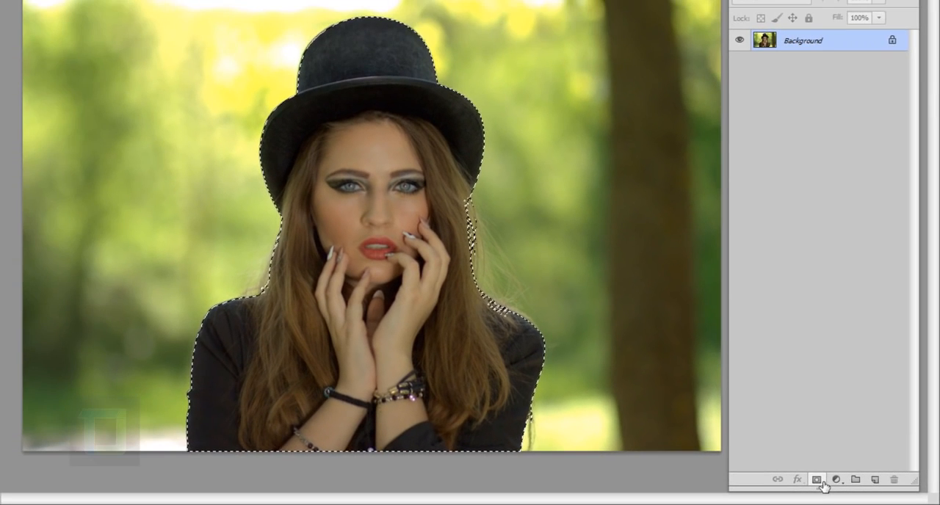
left_click(789, 475)
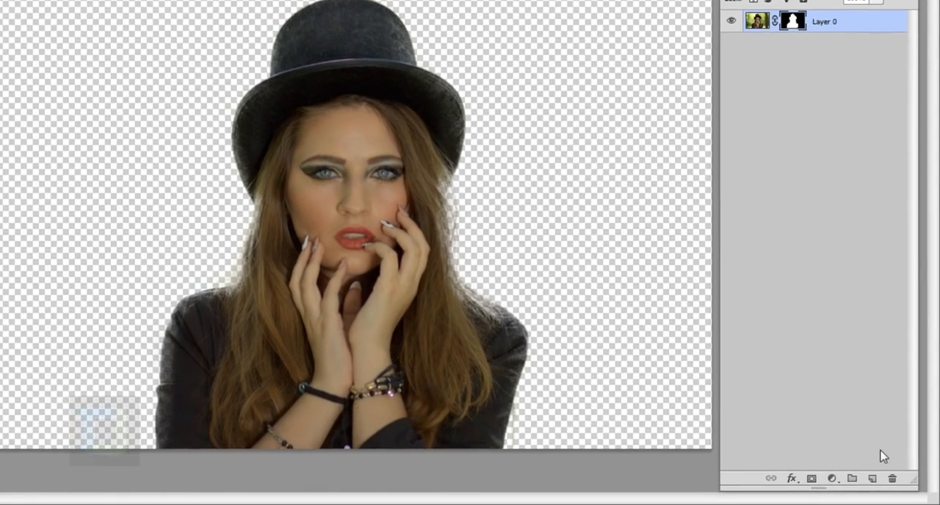
Add a new layer beneath the masked woman and fill it with white using the Paint Bucket
left_click(872, 479)
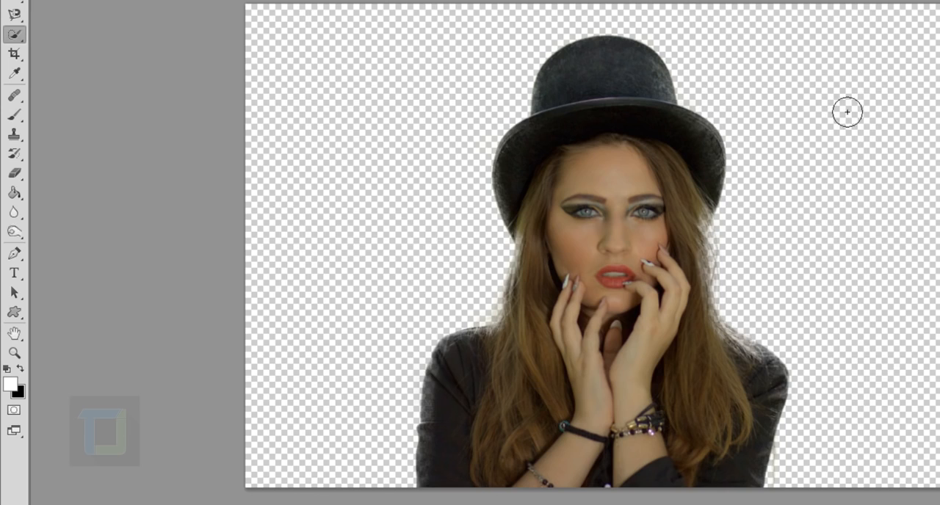
left_click(12, 195)
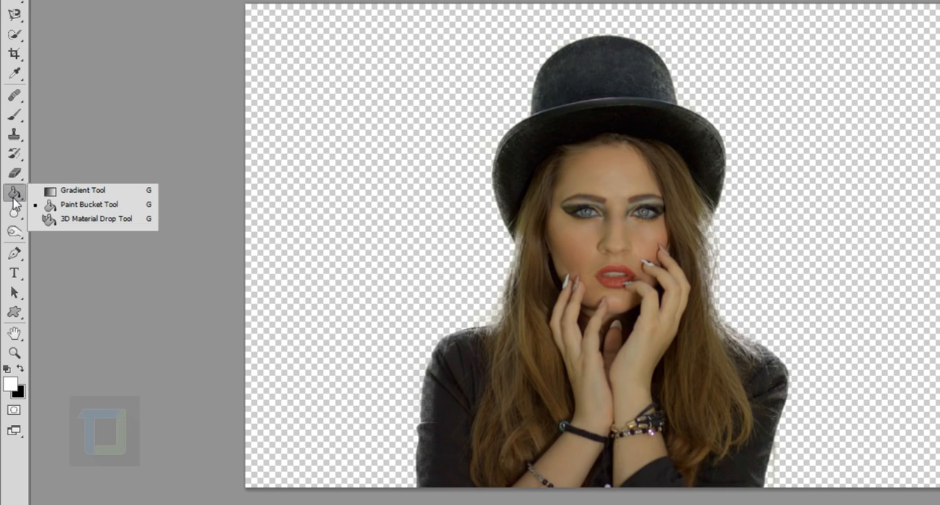
left_click(65, 205)
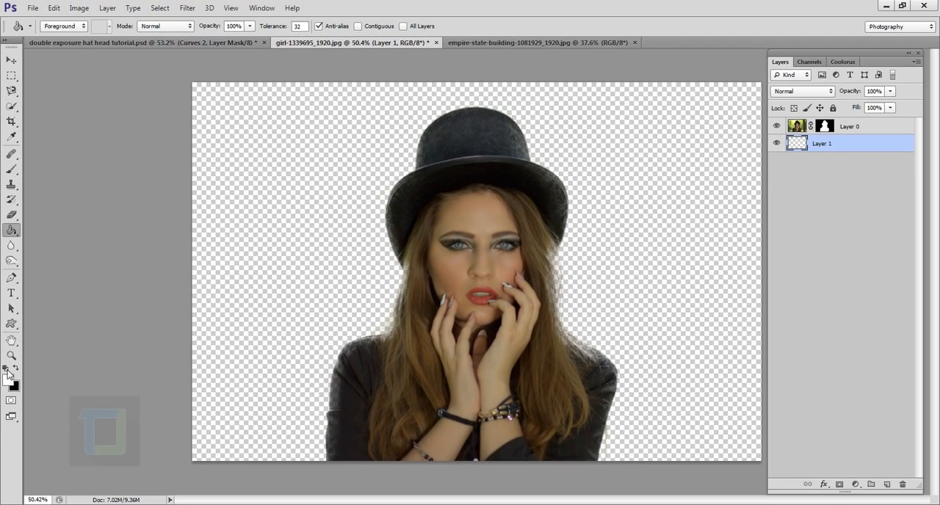
left_click(5, 368)
left_click(16, 369)
left_click(276, 274)
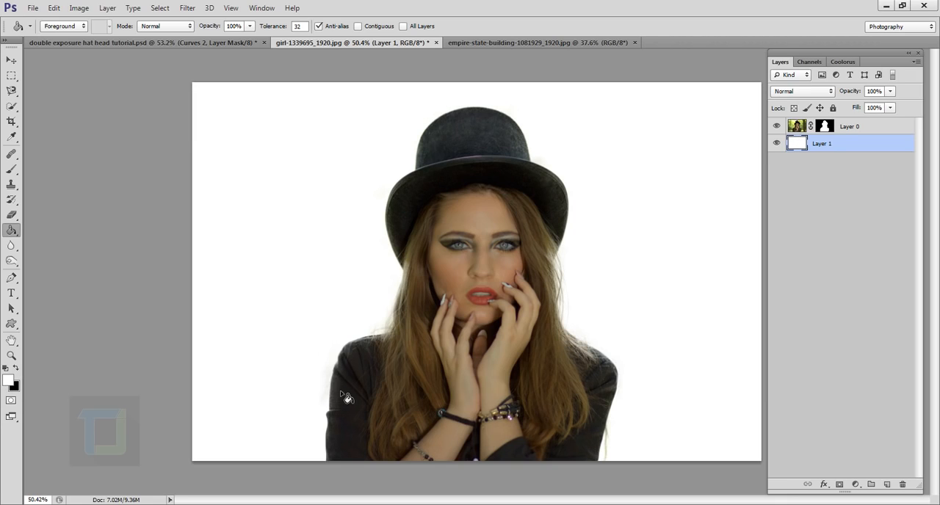
left_click(783, 126)
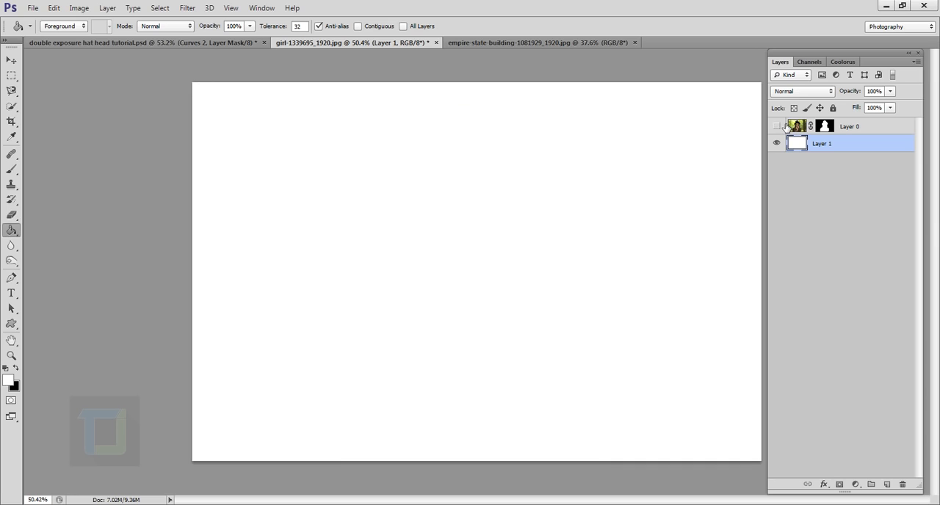
left_click(783, 126)
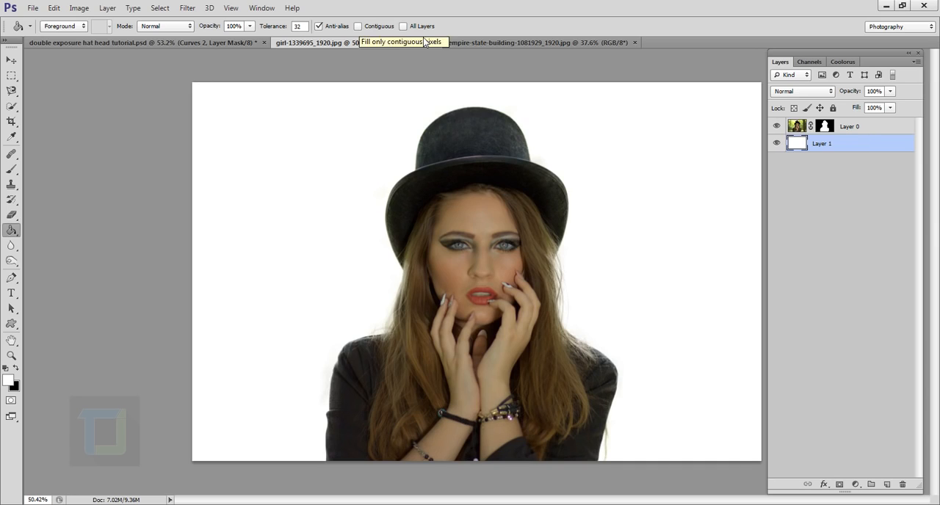
Copy the entire Empire State Building image and paste it into the girl document between the woman and the white layer
left_click(460, 42)
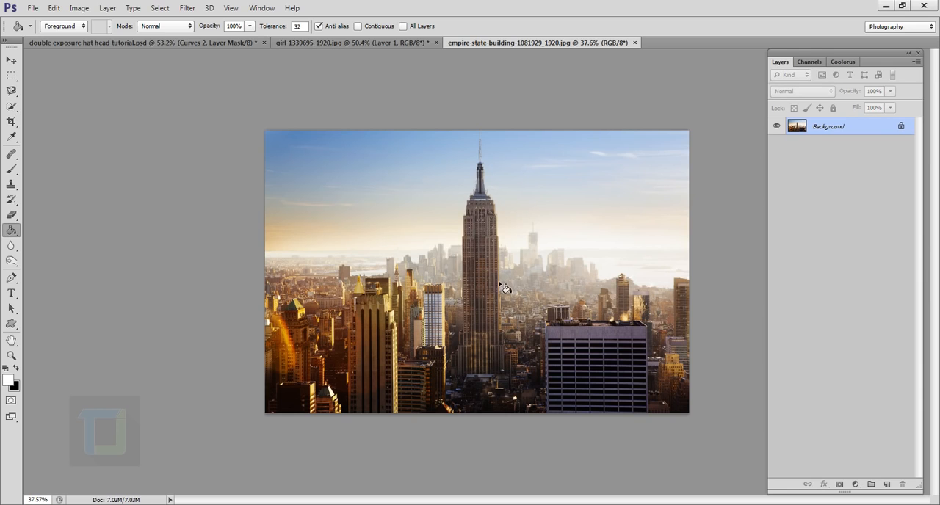
key("ctrl+a")
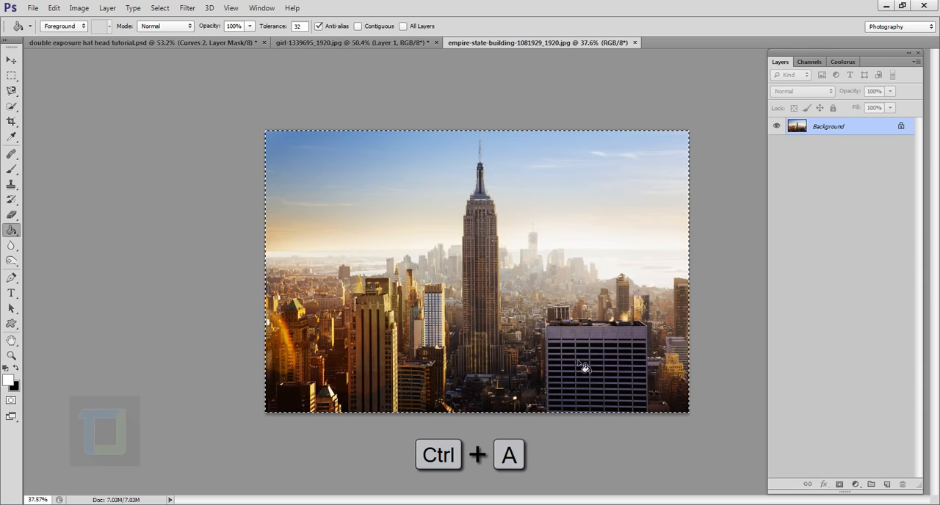
key("ctrl+c")
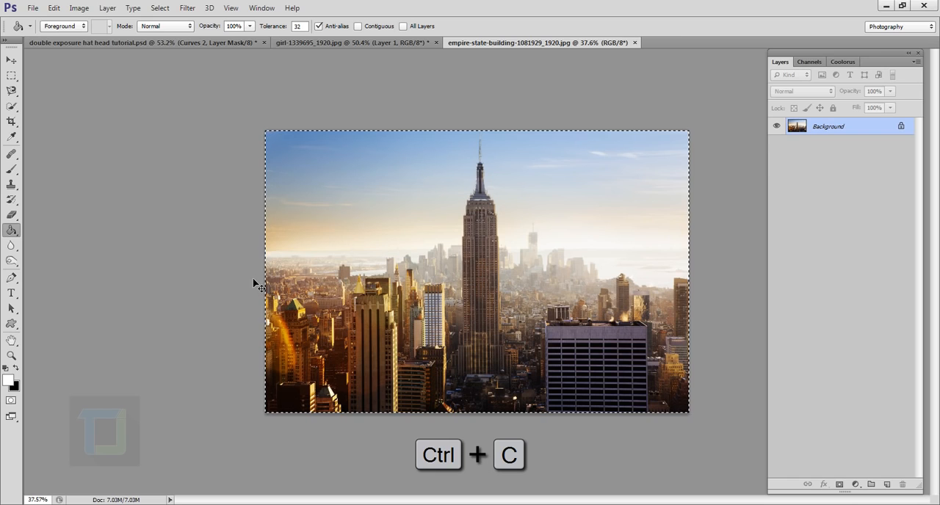
left_click(327, 42)
key("ctrl+v")
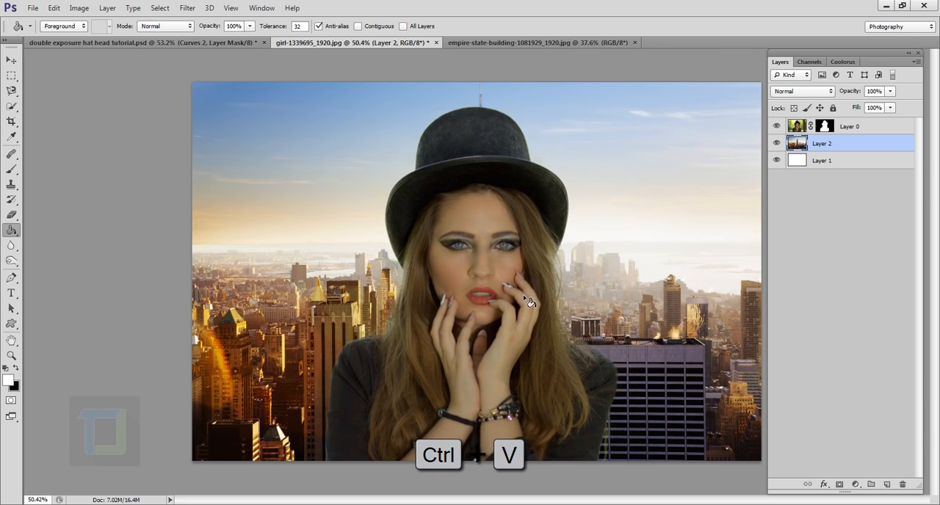
Set the blend mode of the woman's layer, Layer 0, to Lighten
scroll(524, 297, "down", 5)
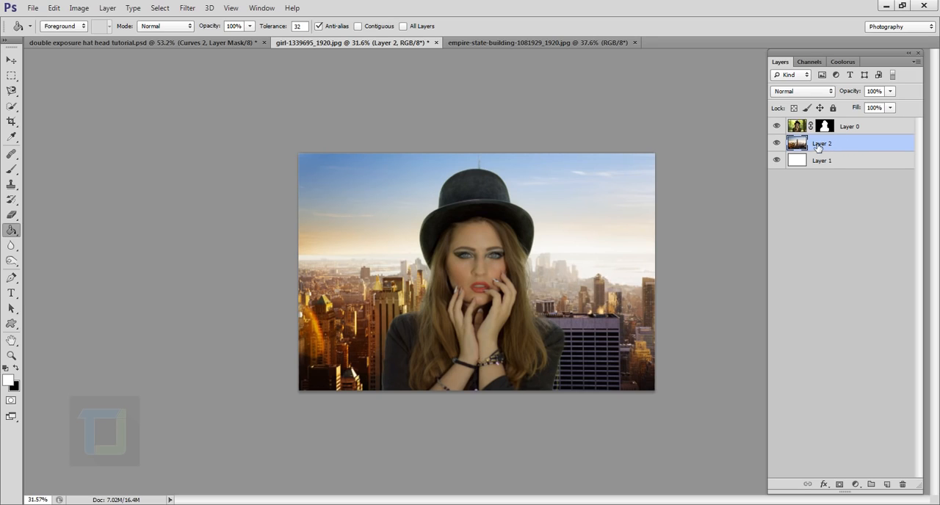
left_click(865, 128)
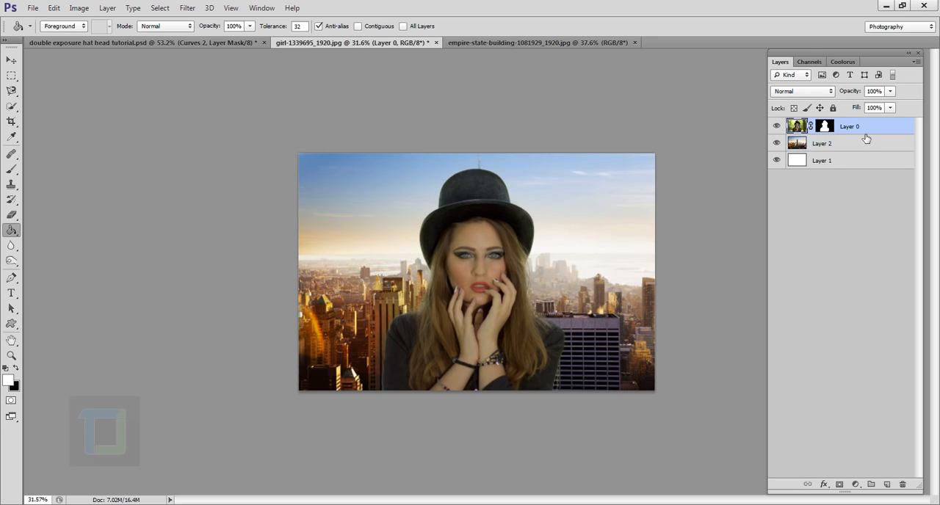
left_click(835, 163)
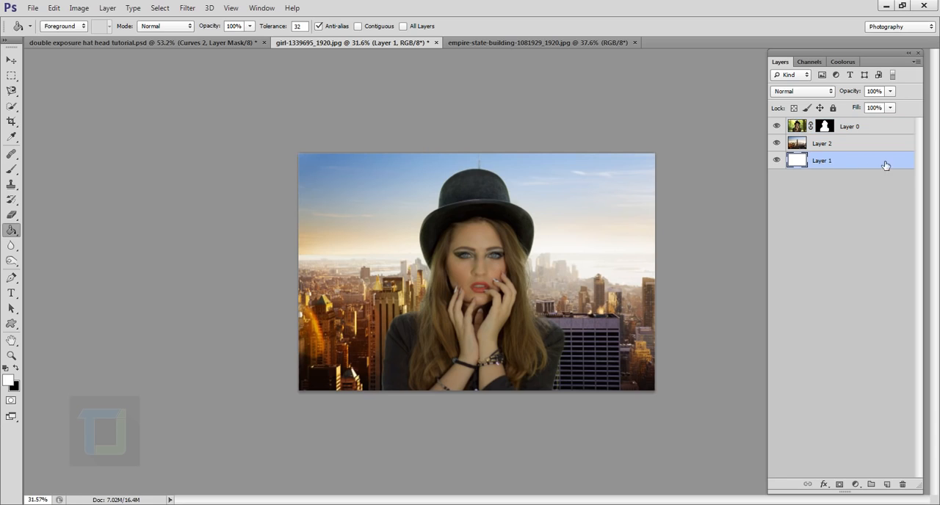
left_click(844, 149)
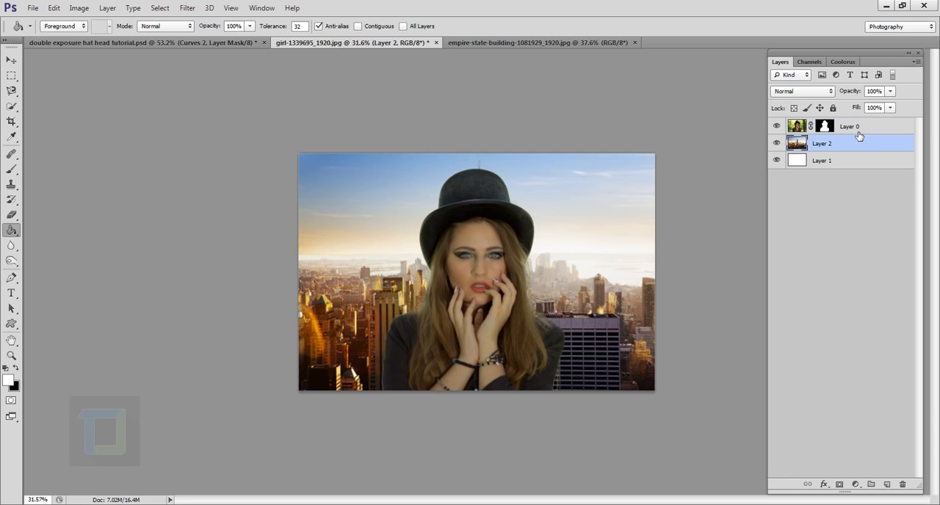
left_click(850, 129)
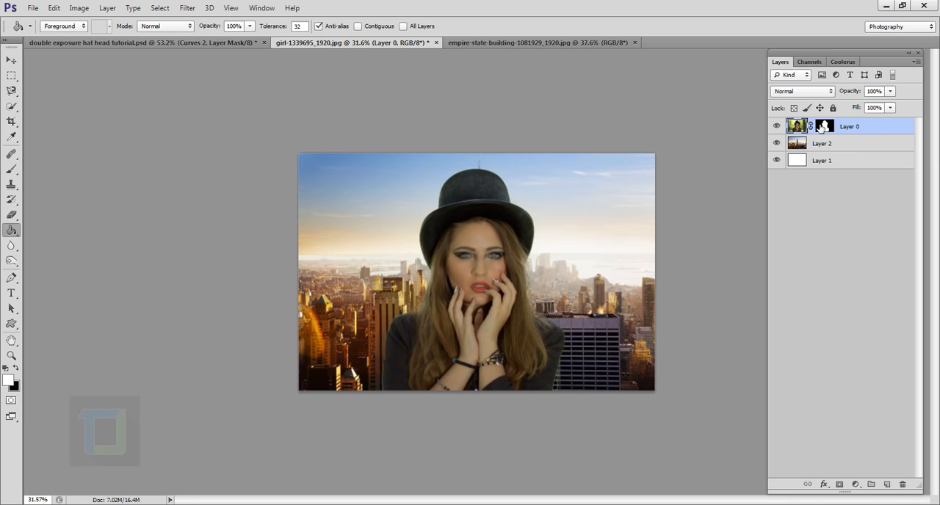
left_click(812, 93)
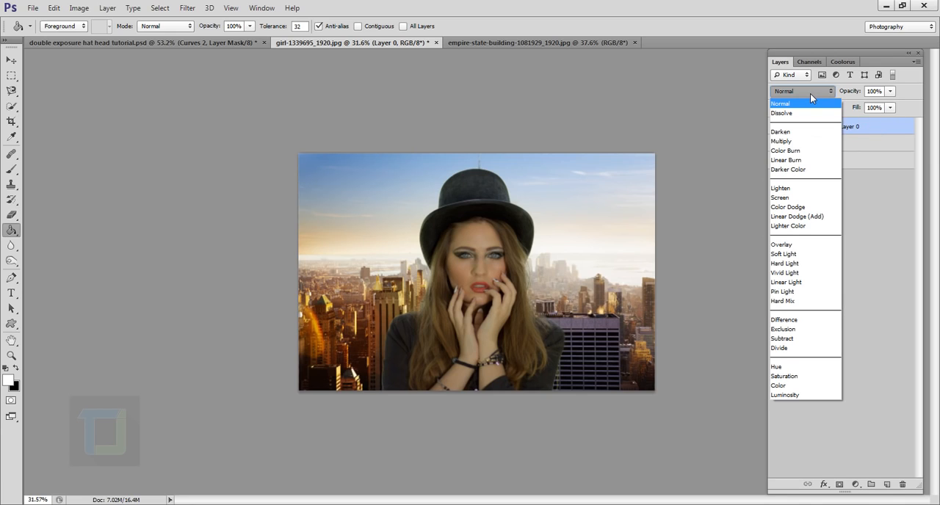
left_click(810, 188)
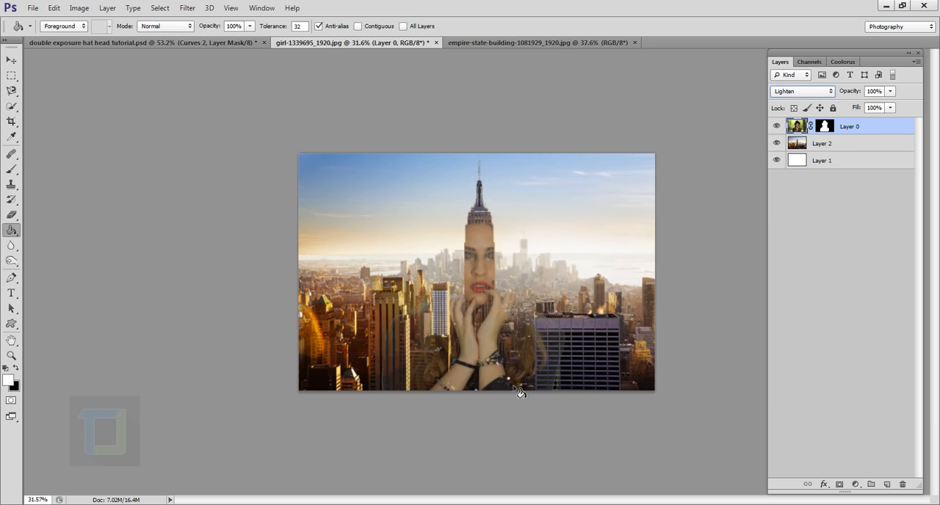
left_click(478, 273)
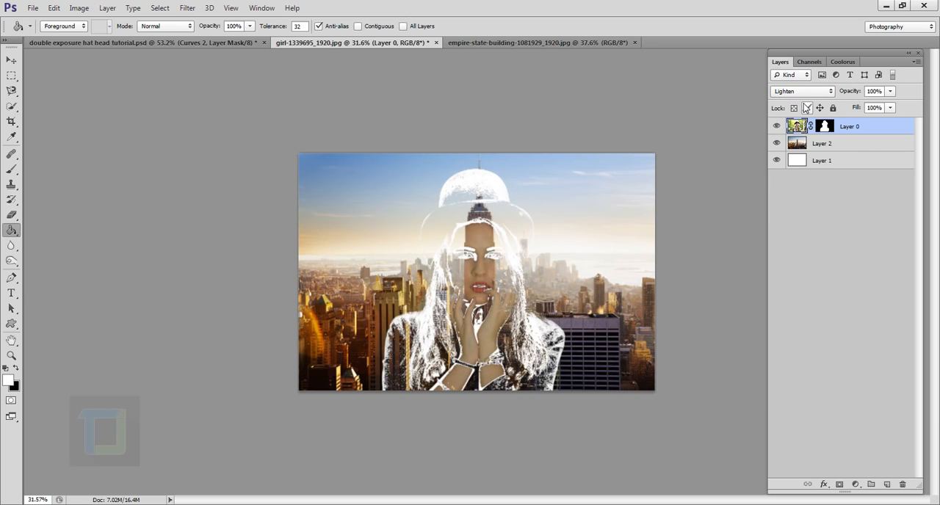
key("ctrl+z")
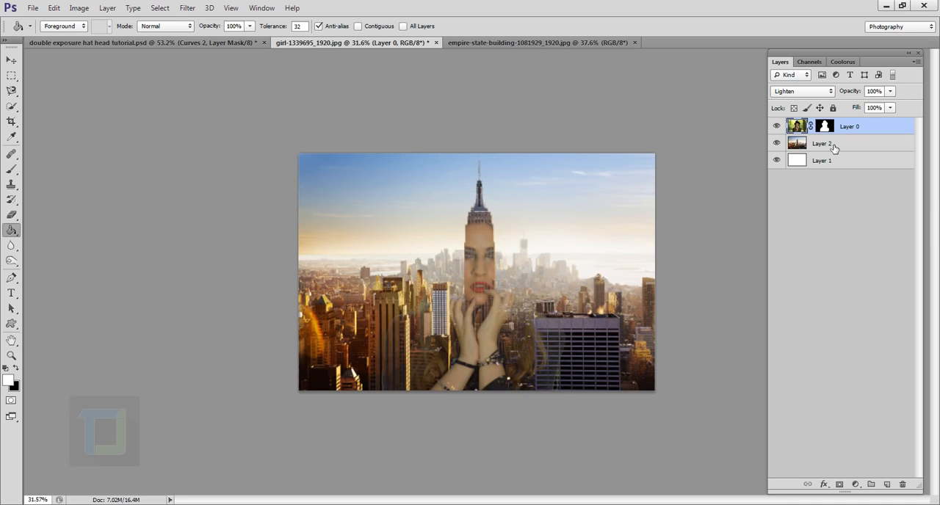
Copy Layer 0's mask onto the city layer, Layer 2, and unlink the copied mask from the city image
key("alt")
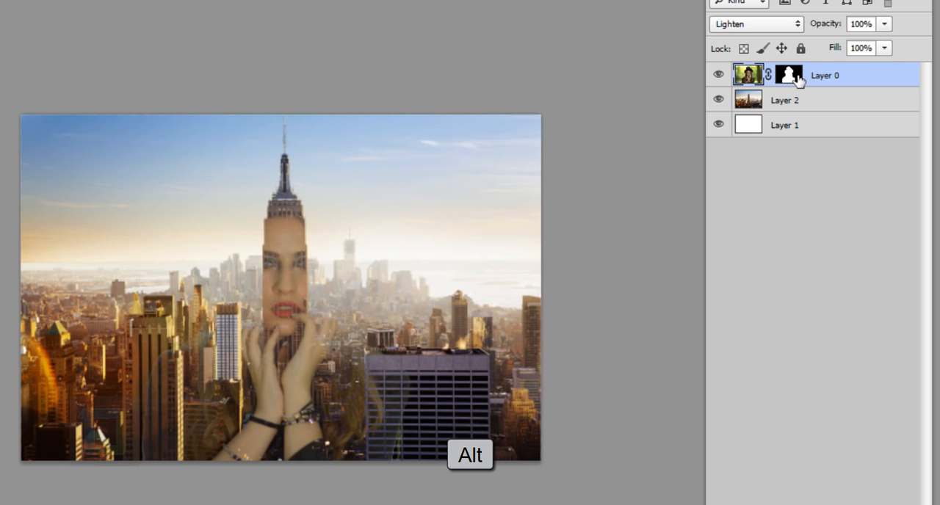
left_click_drag(797, 77, 793, 94)
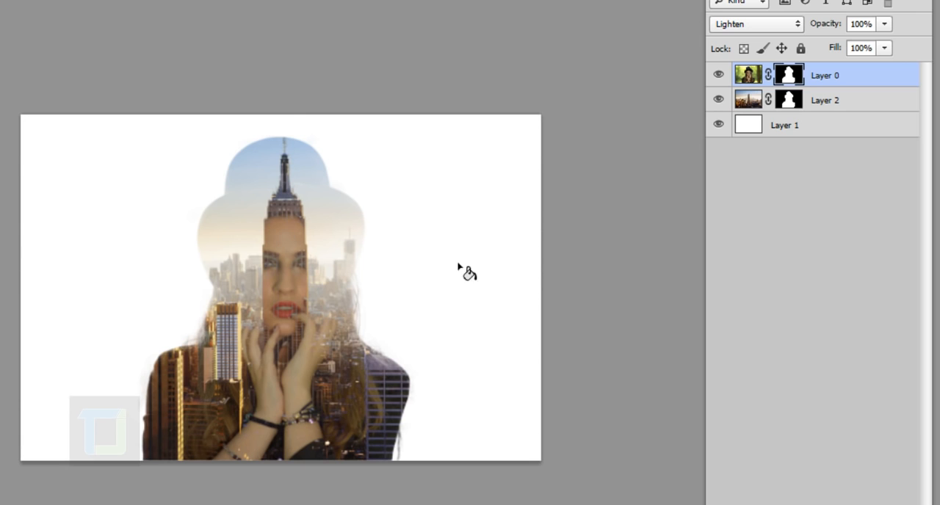
key("ctrl+plus")
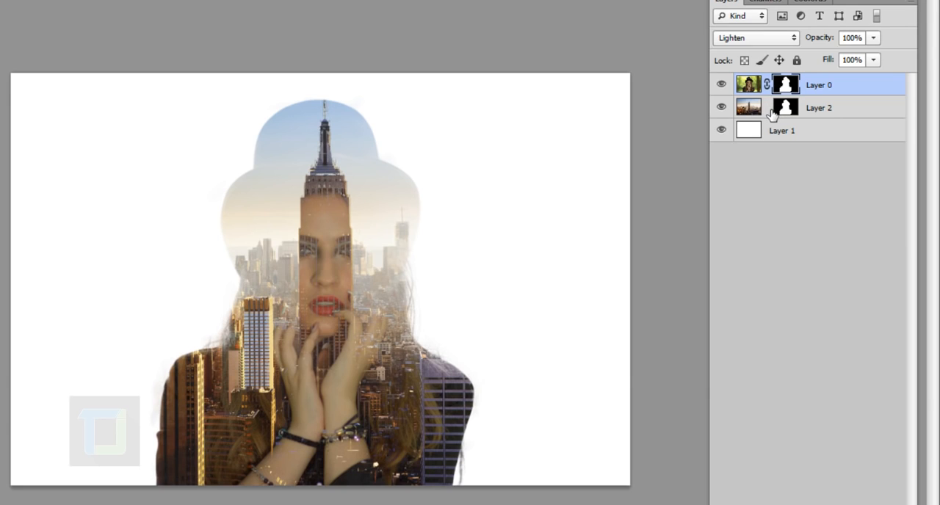
Start a free transform of the city image on Layer 2, leaving its unlinked mask out of the transform
left_click(752, 110)
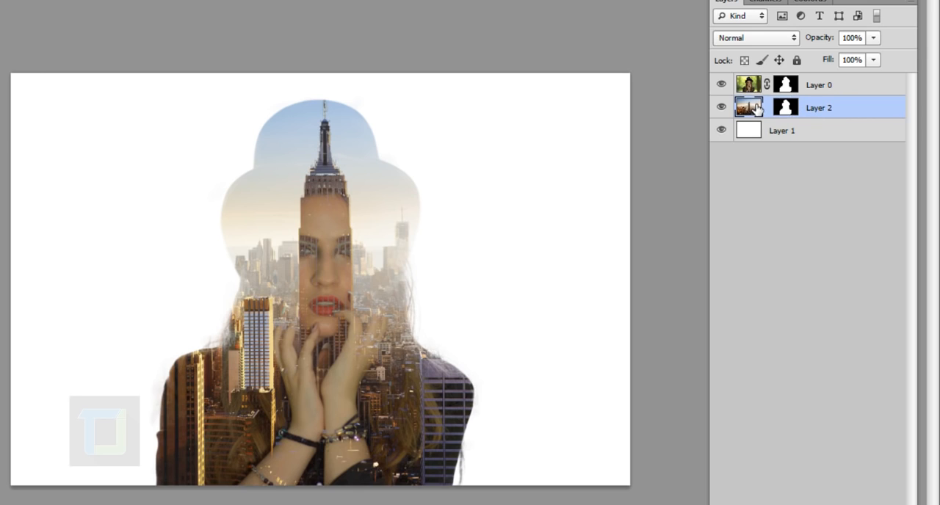
key("ctrl+t")
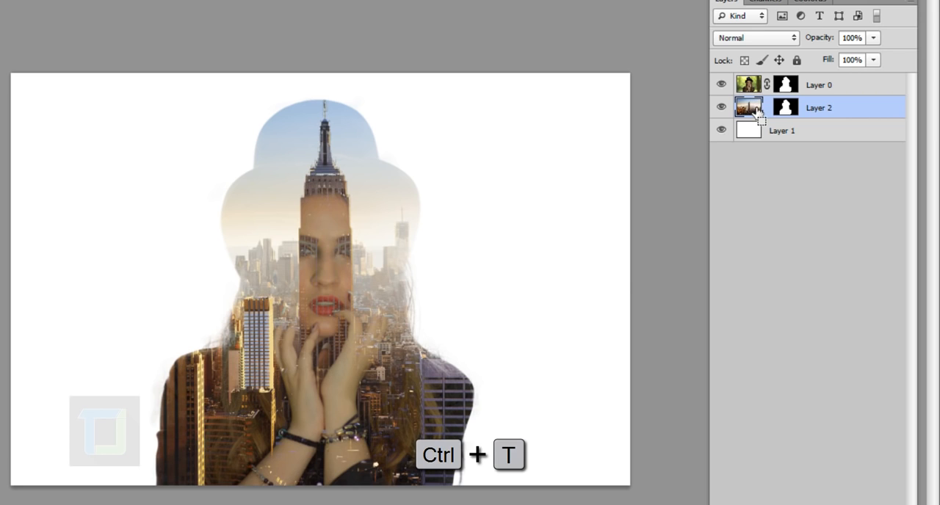
scroll(491, 141, "down", 1)
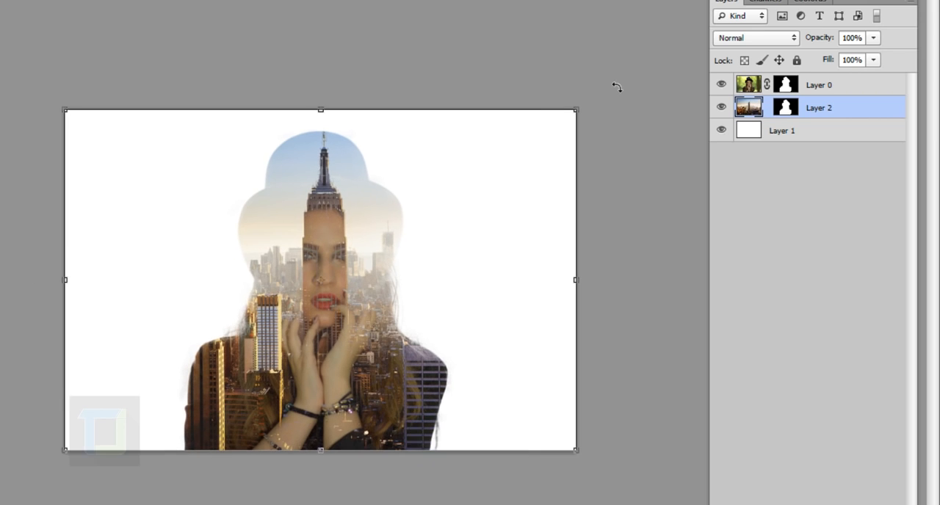
left_click_drag(615, 89, 640, 206)
key("ctrl+z")
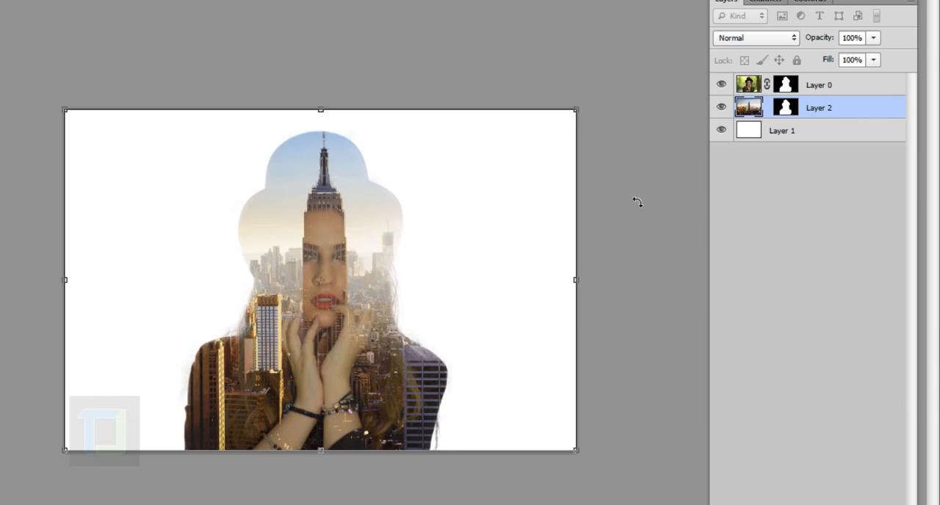
left_click_drag(581, 115, 558, 138)
key("ctrl+z")
Scale the city image down slightly and shift it sideways so the Empire State Building overlaps only one half of the woman's face
mouse_move(410, 264)
left_mouse_down()
mouse_move(394, 269)
mouse_move(403, 270)
left_mouse_up()
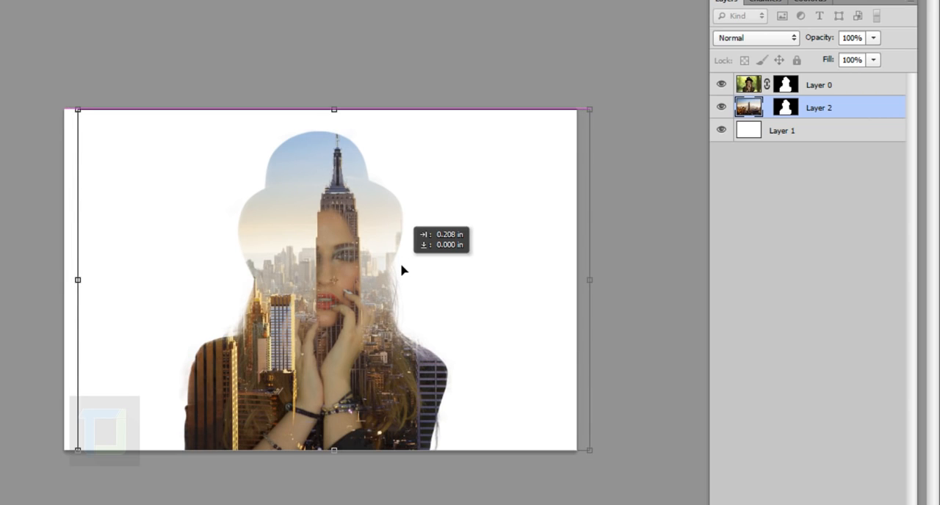
scroll(394, 279, "up", 2)
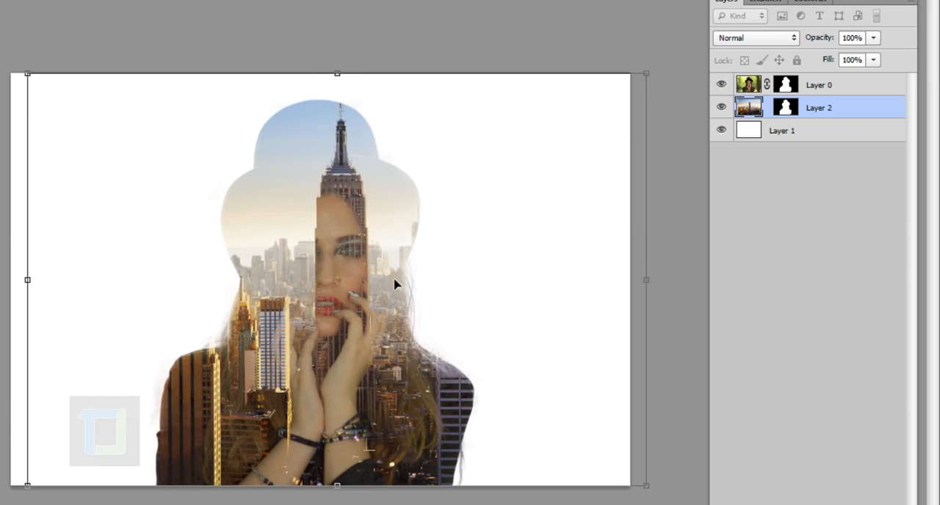
left_click_drag(395, 279, 396, 284)
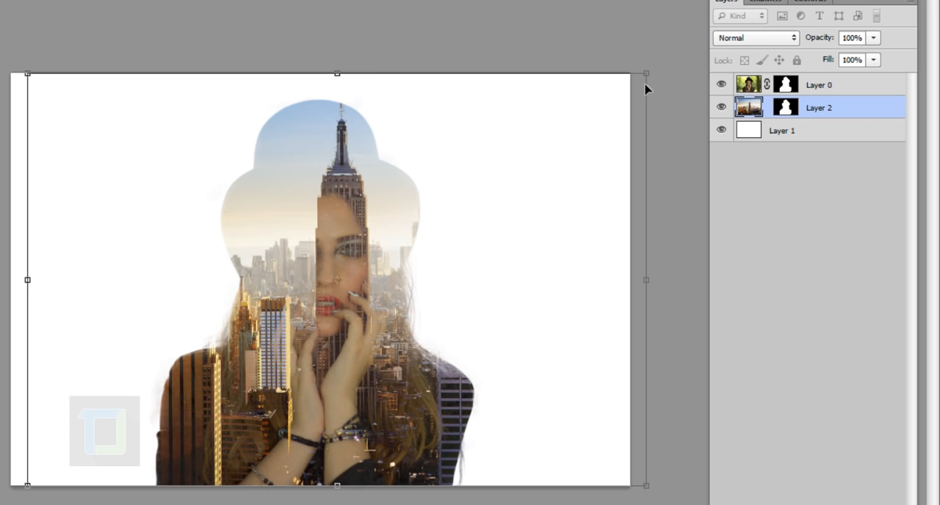
left_click_drag(656, 82, 622, 104)
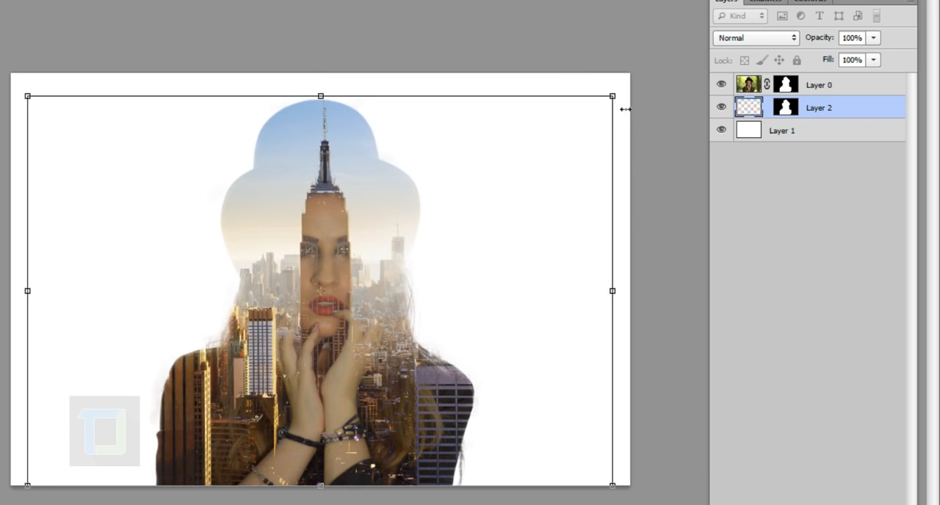
left_click_drag(550, 152, 571, 154)
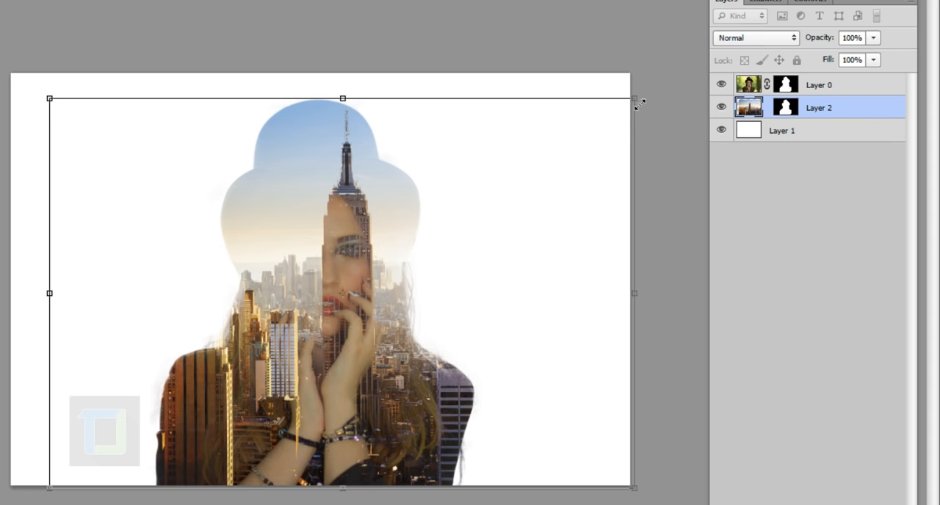
left_click_drag(639, 105, 645, 94)
left_click_drag(570, 174, 560, 191)
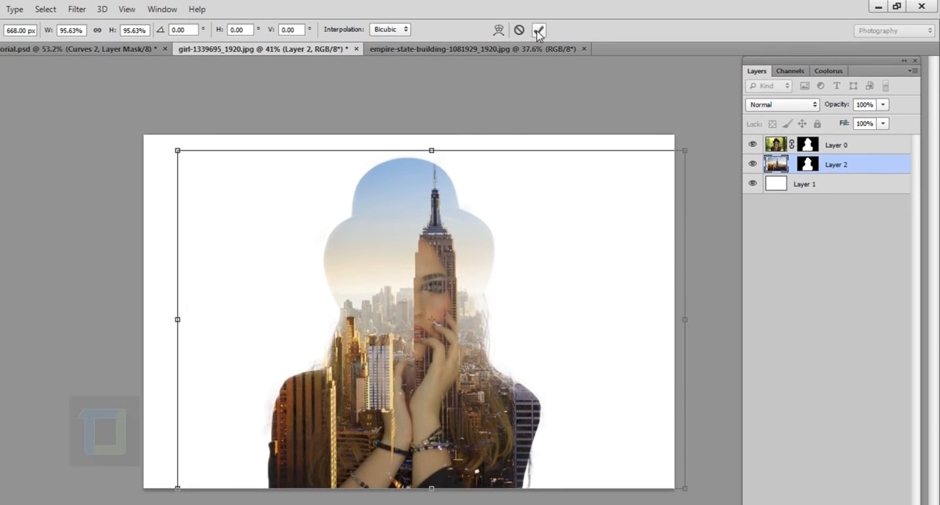
left_click(538, 30)
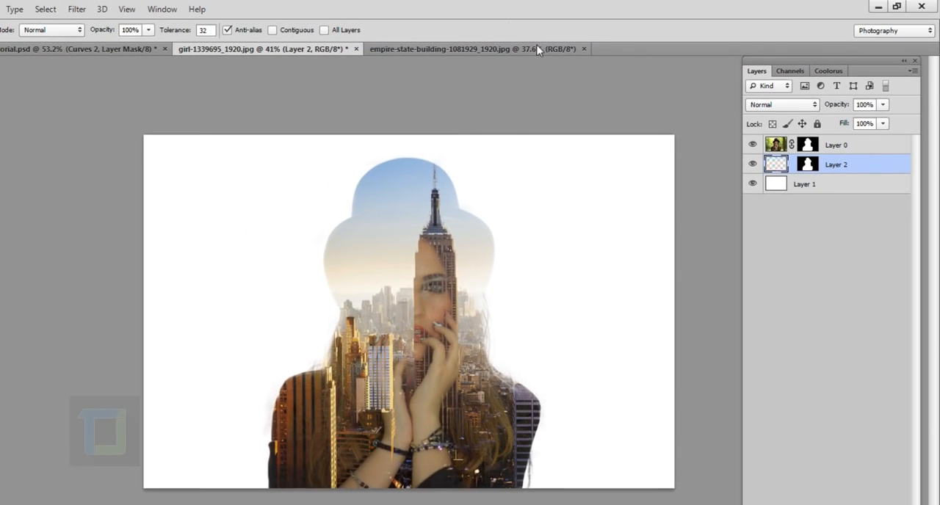
scroll(425, 325, "up", 5)
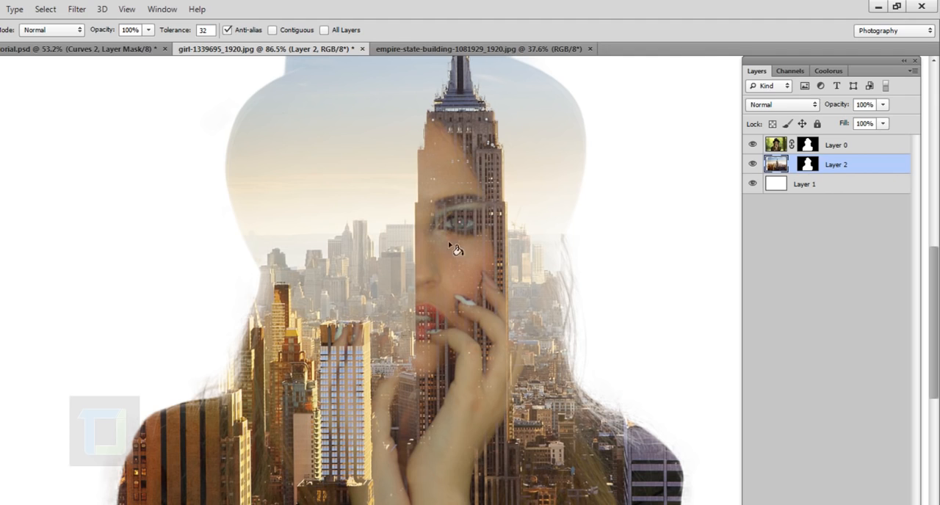
scroll(455, 288, "down", 3)
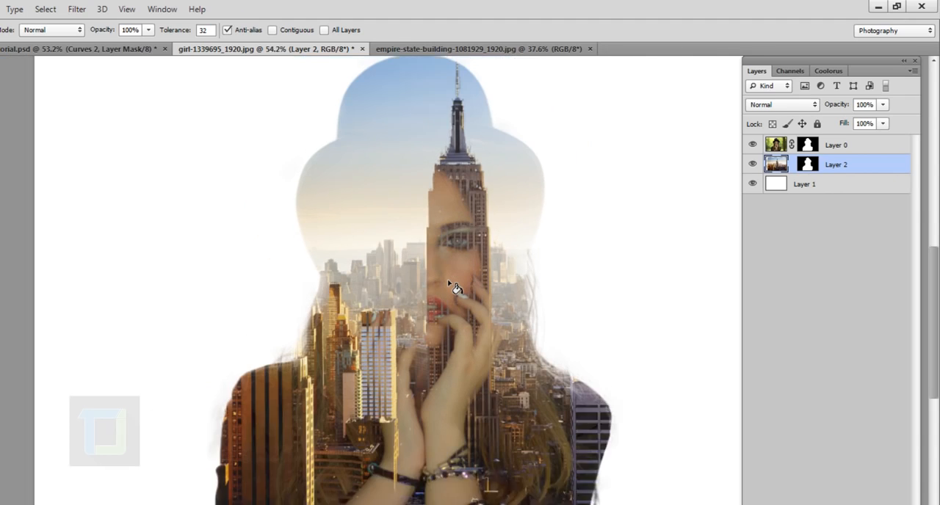
Duplicate Layer 0 and set the copy's blend mode to Normal
left_click(859, 150)
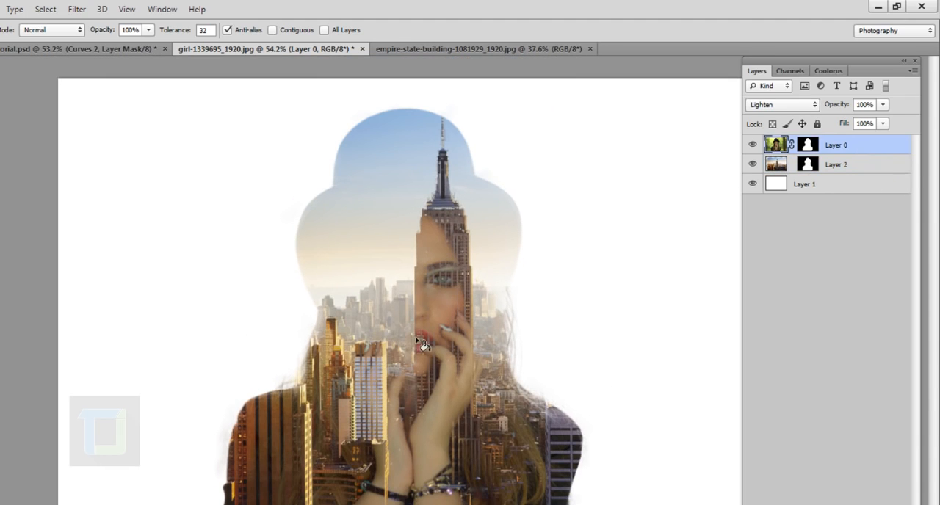
scroll(423, 339, "down", 1)
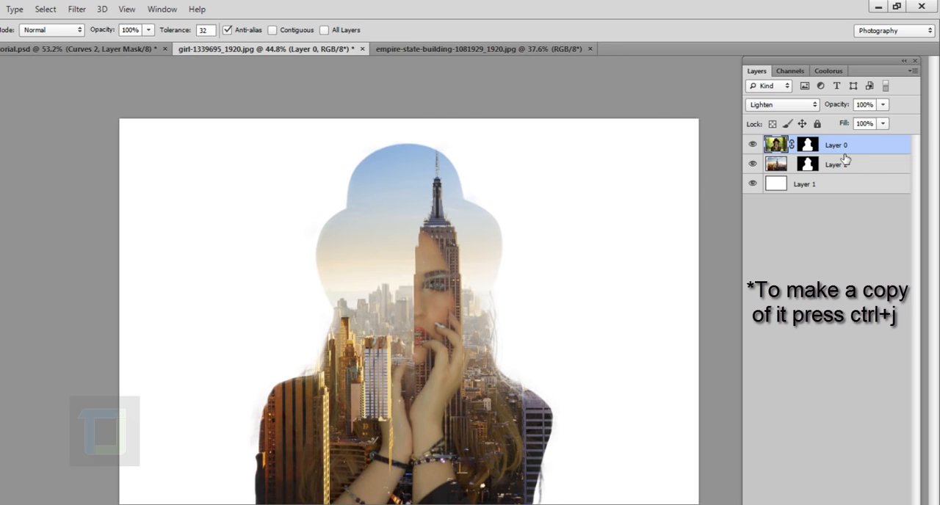
key("ctrl+j")
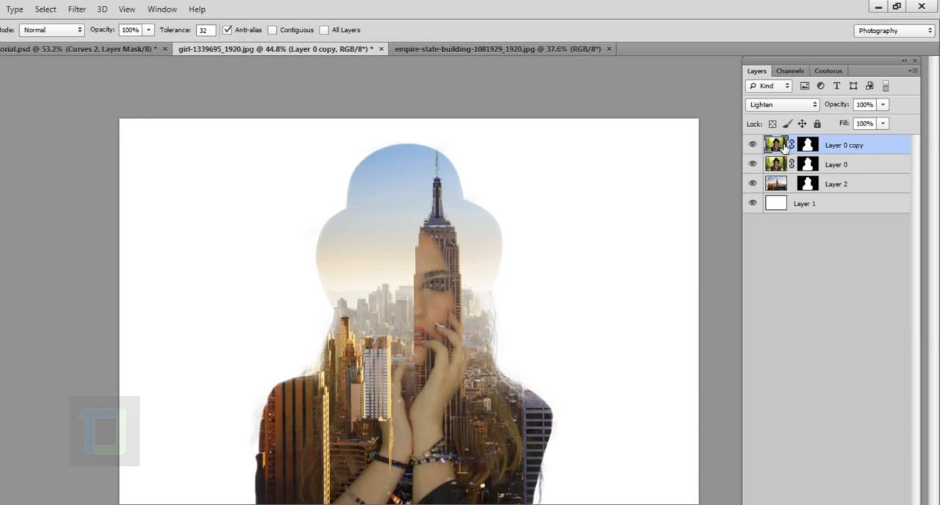
left_click(789, 104)
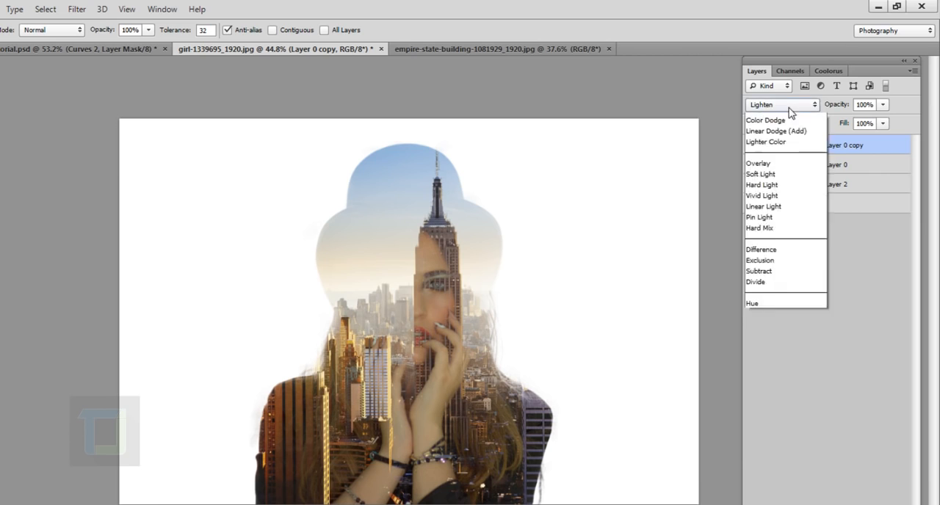
left_click(789, 120)
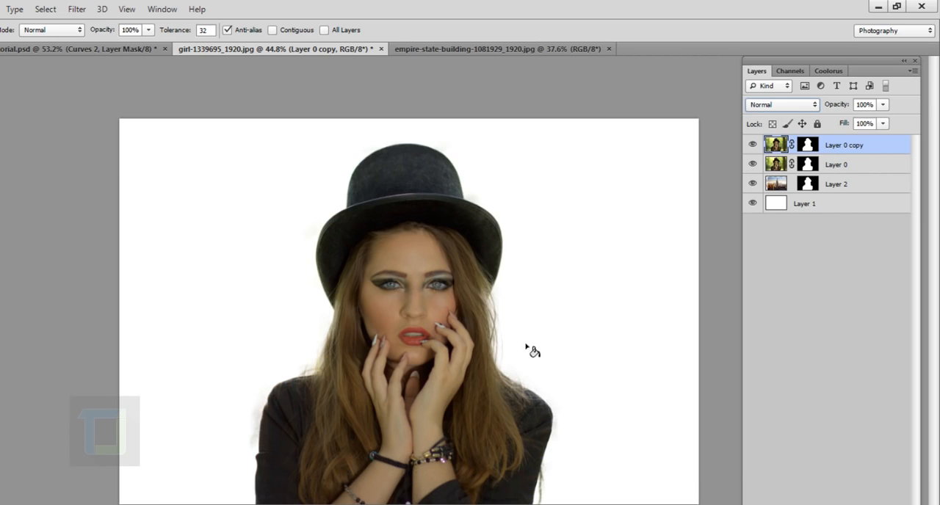
Fill the layer mask of Layer 0 copy with black
left_click(809, 145)
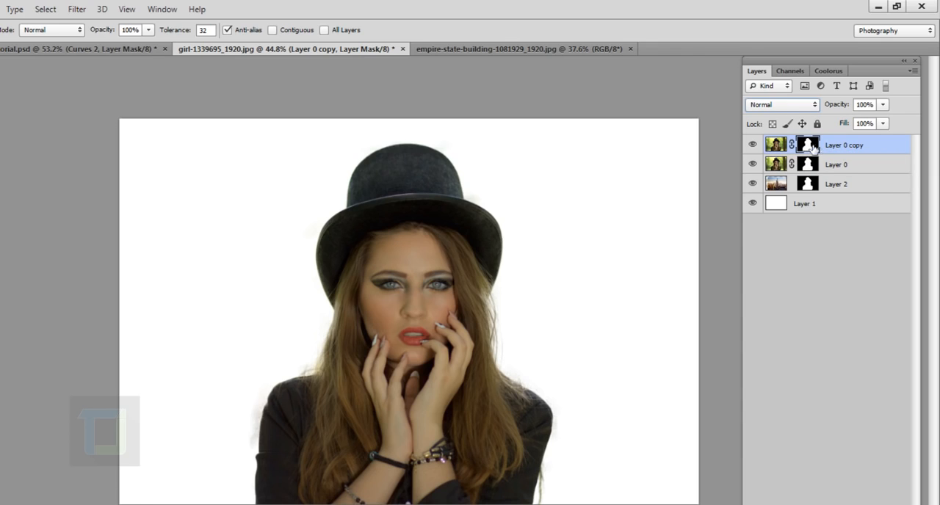
left_click(780, 150)
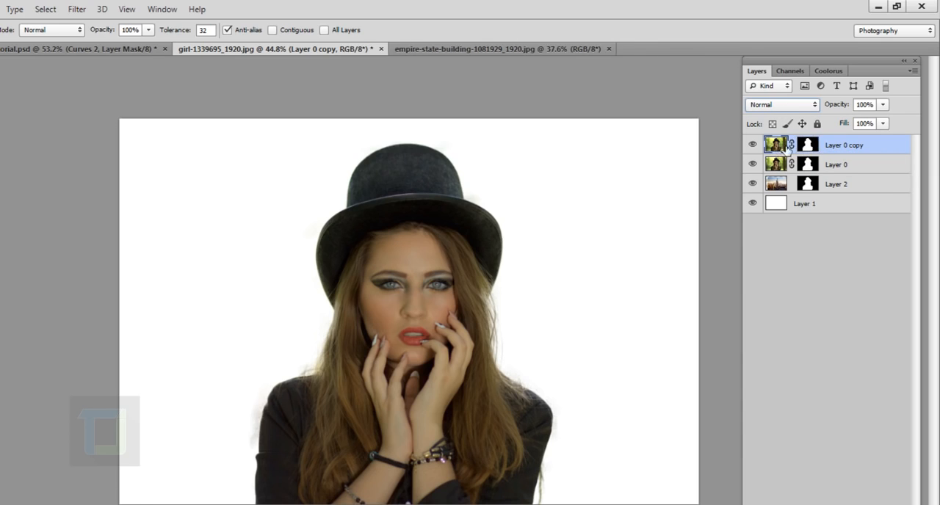
left_click(814, 149)
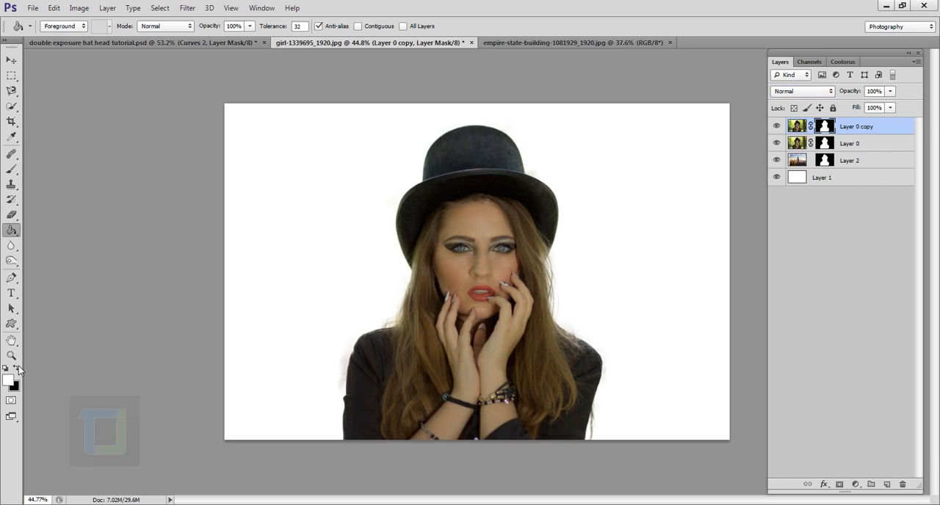
left_click(16, 368)
key("alt+BackSpace")
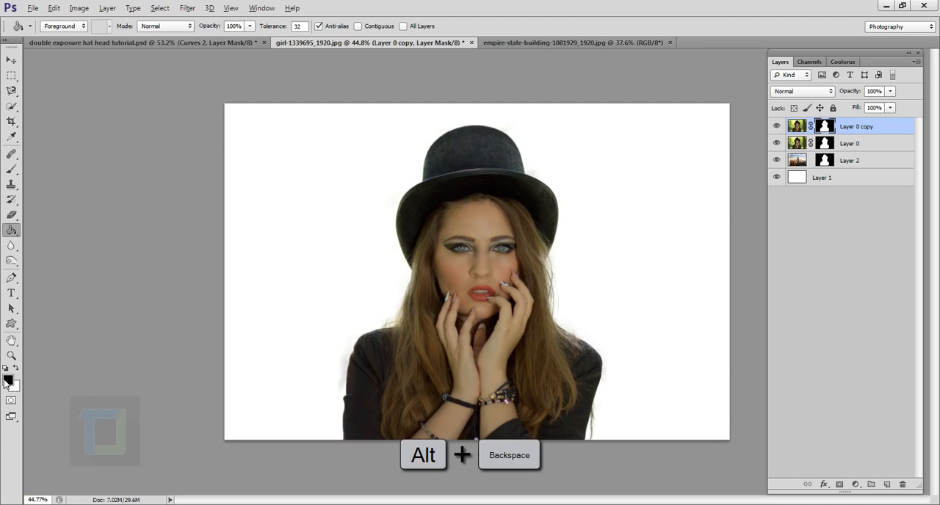
Target Layer 0 copy's mask and choose the Brush tool with a soft round 100 px tip at 0% hardness
left_click(798, 126)
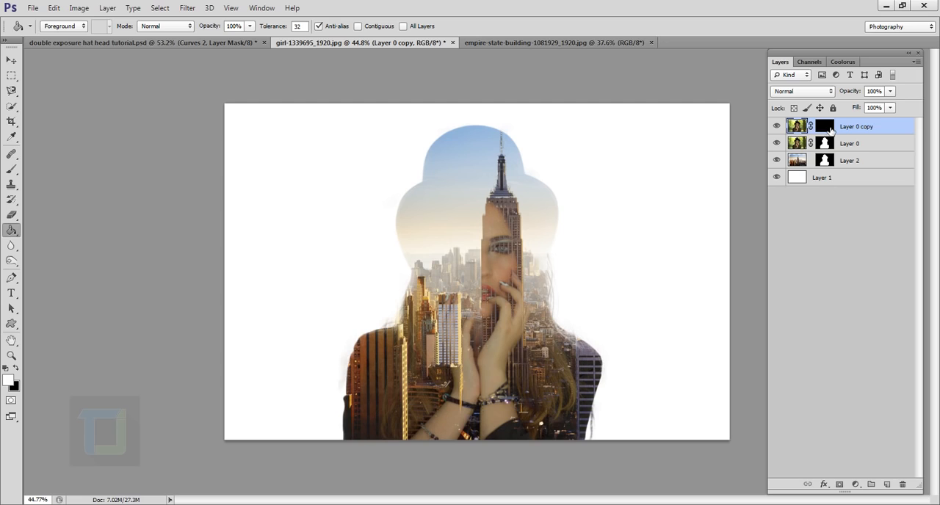
left_click(827, 128)
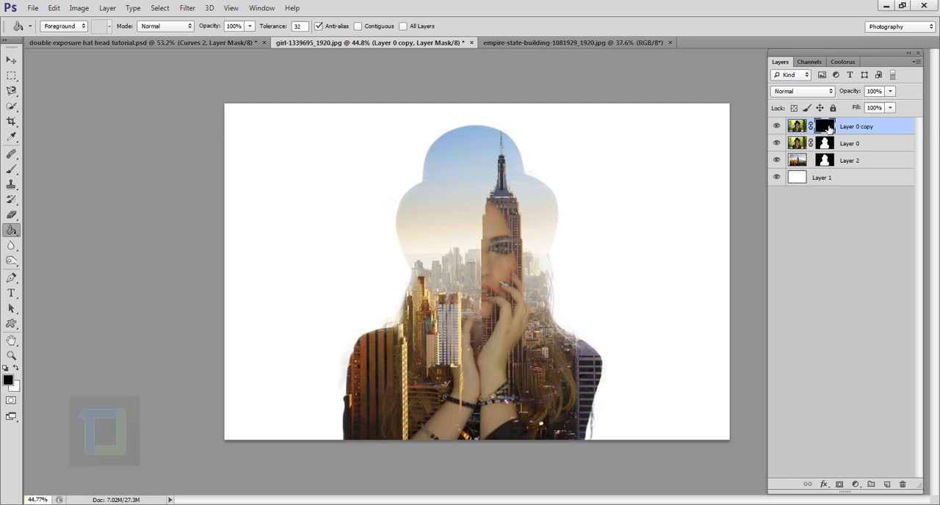
left_click(10, 170)
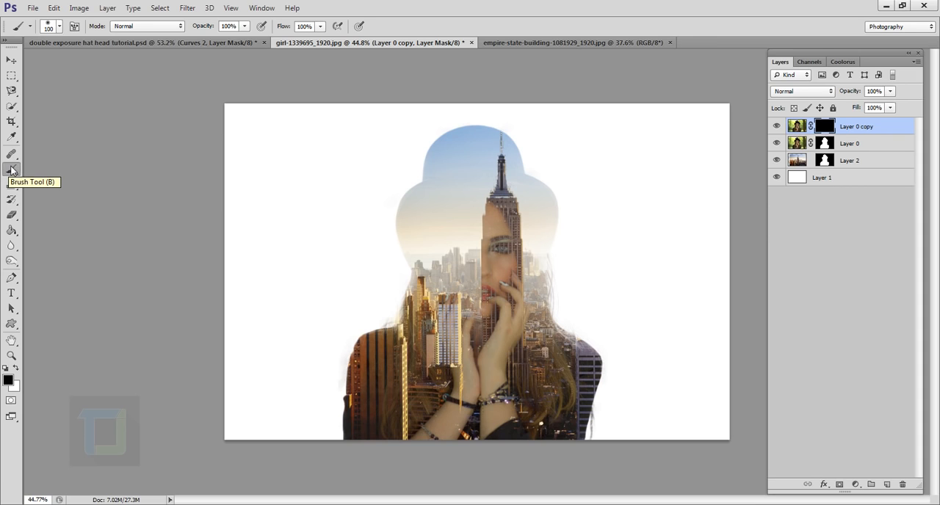
right_click(11, 170)
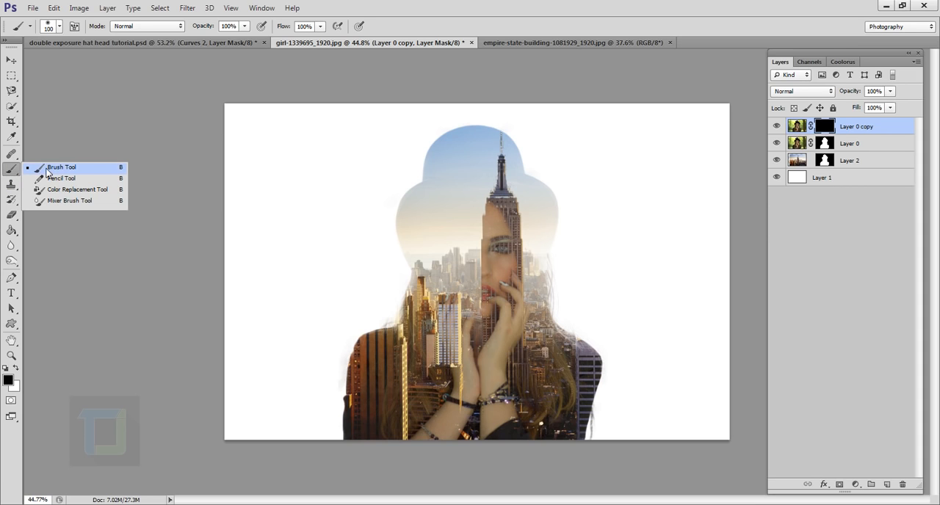
left_click(45, 170)
left_click(61, 27)
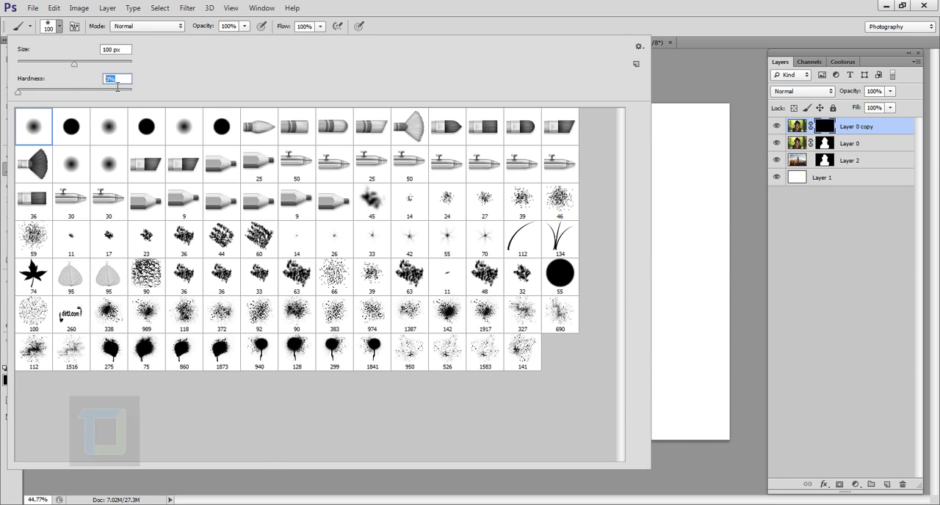
left_click(617, 5)
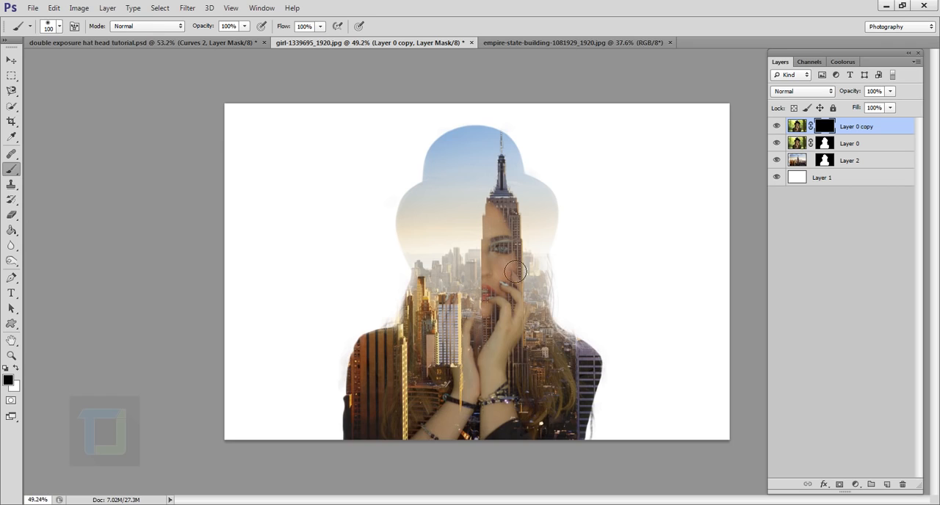
Paint white on Layer 0 copy's mask over the woman's eye, cheek, lips and raised hand where the skyscraper overlaps them
scroll(505, 272, "up", 3)
scroll(527, 292, "up", 2)
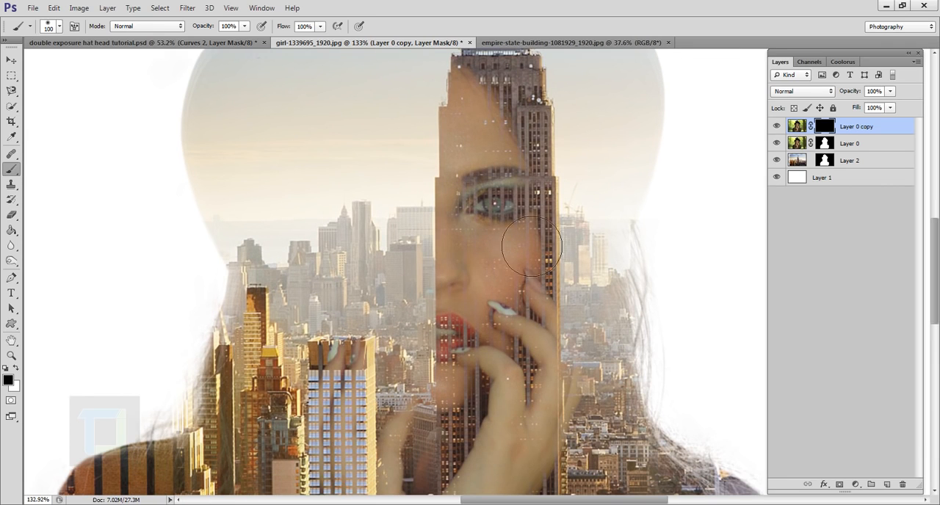
left_click(15, 369)
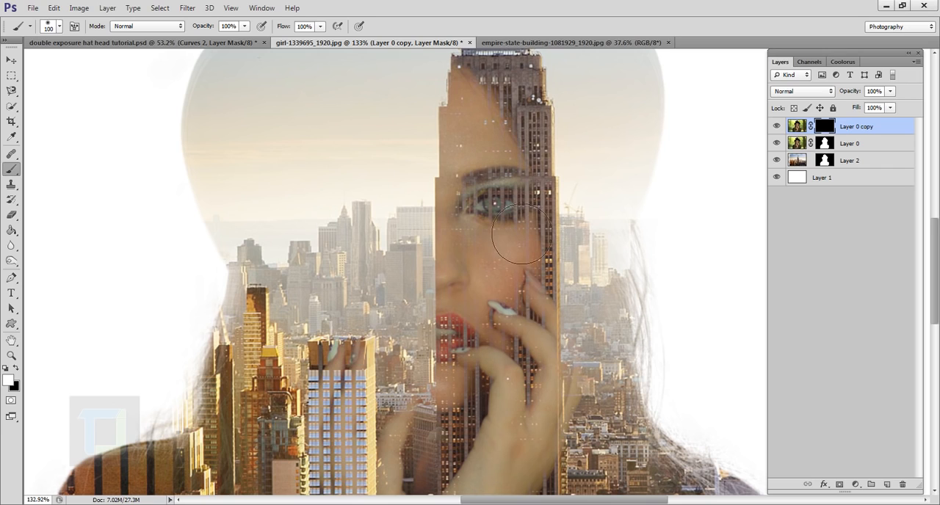
mouse_move(514, 151)
left_mouse_down()
mouse_move(516, 288)
mouse_move(525, 194)
mouse_move(531, 311)
mouse_move(533, 221)
mouse_move(525, 355)
mouse_move(522, 275)
mouse_move(506, 419)
mouse_move(512, 366)
mouse_move(544, 378)
left_mouse_up()
scroll(544, 379, "down", 4)
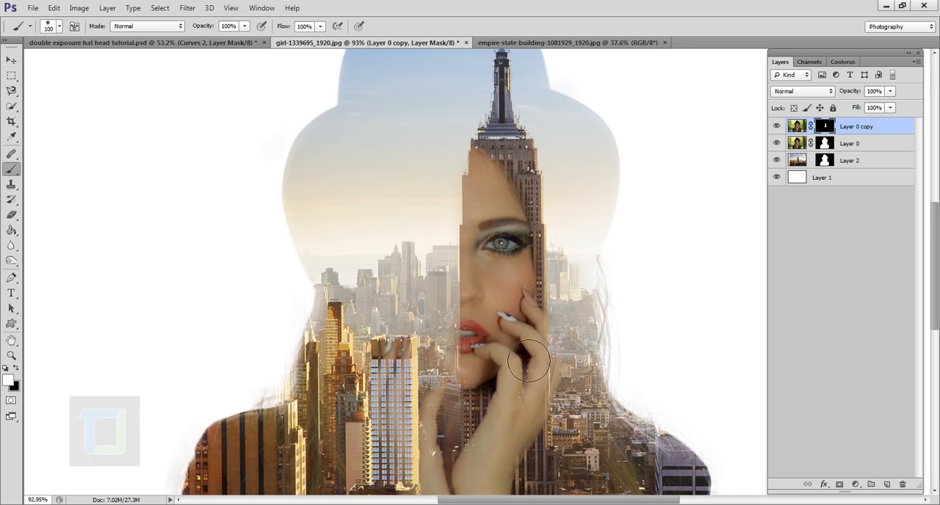
scroll(518, 349, "up", 3)
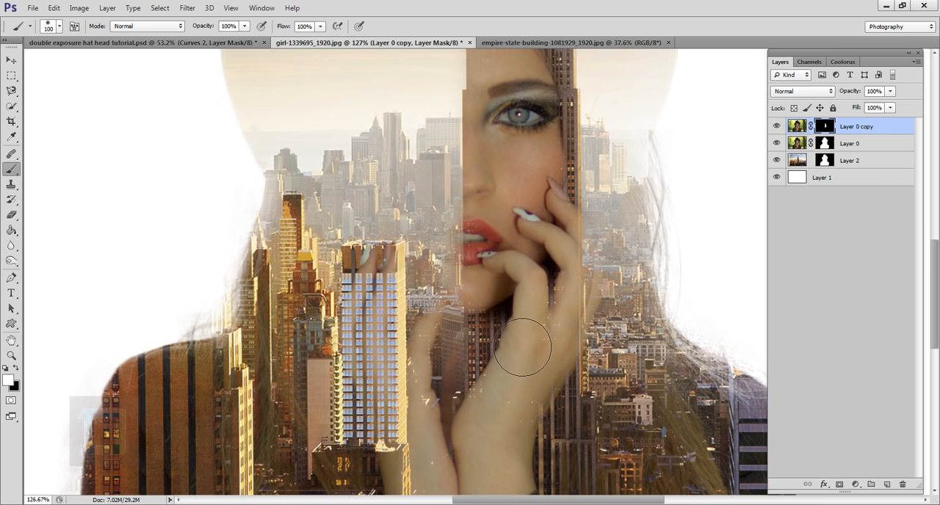
left_click_drag(514, 338, 524, 367)
key("x")
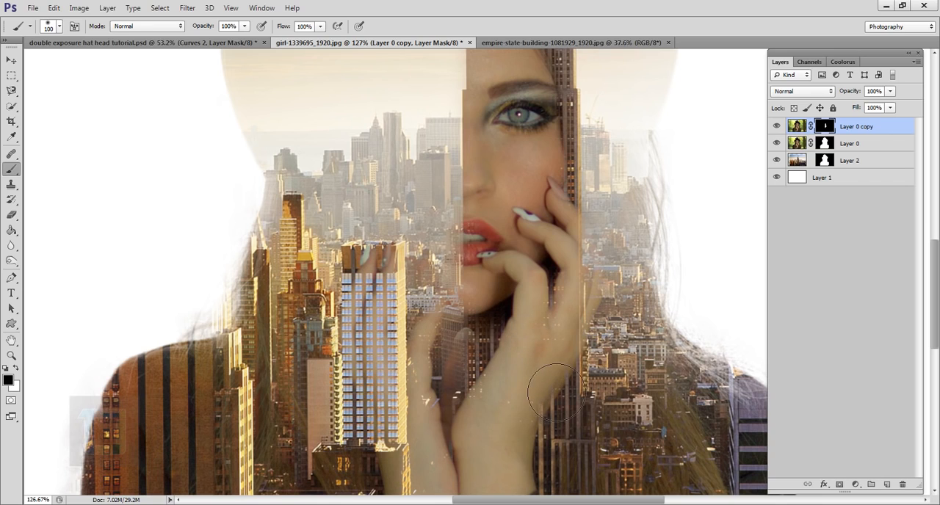
Paint white on Layer 0 copy's mask over the city-covered half of the woman's face, her hair and part of the hat
scroll(562, 397, "down", 3)
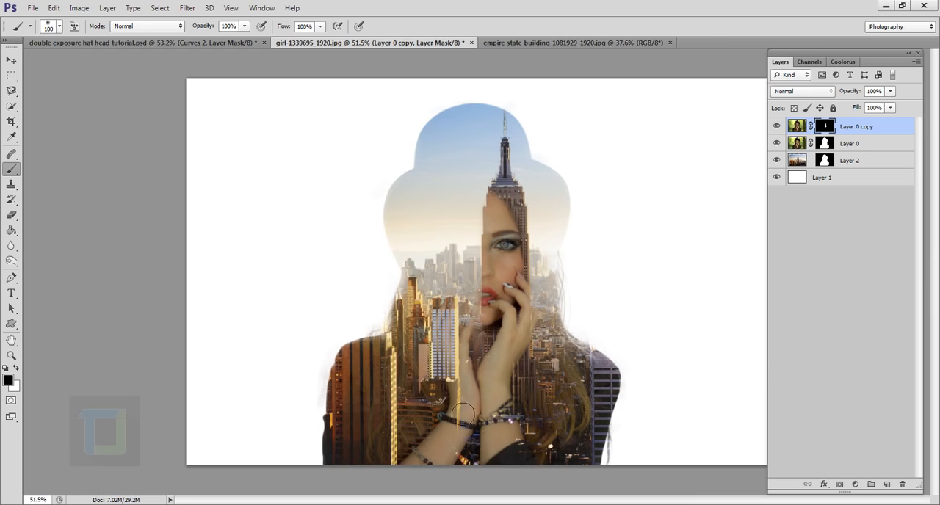
key("x")
mouse_move(453, 227)
left_mouse_down()
mouse_move(405, 335)
mouse_move(439, 257)
mouse_move(447, 292)
left_mouse_up()
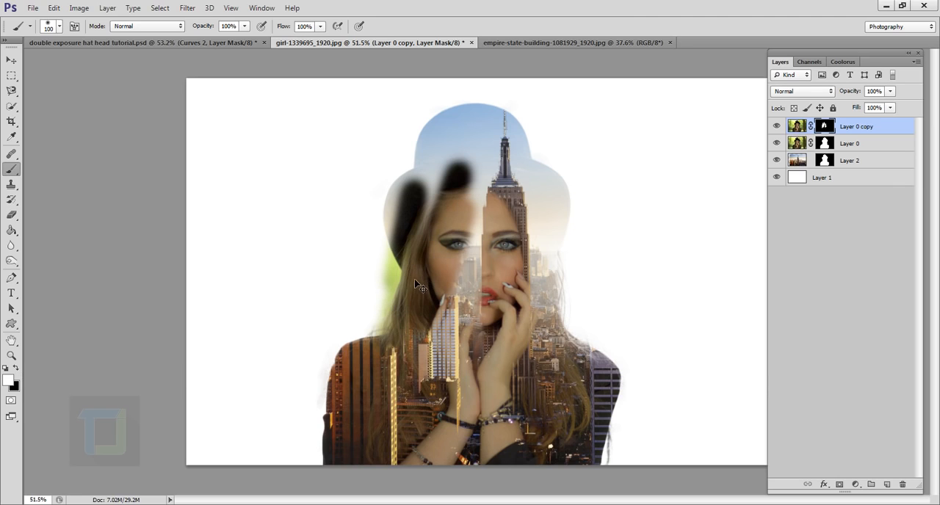
Undo the white strokes over the hat, hair and city-covered half of the face, keeping Layer 0 copy as the active layer
key("ctrl+z")
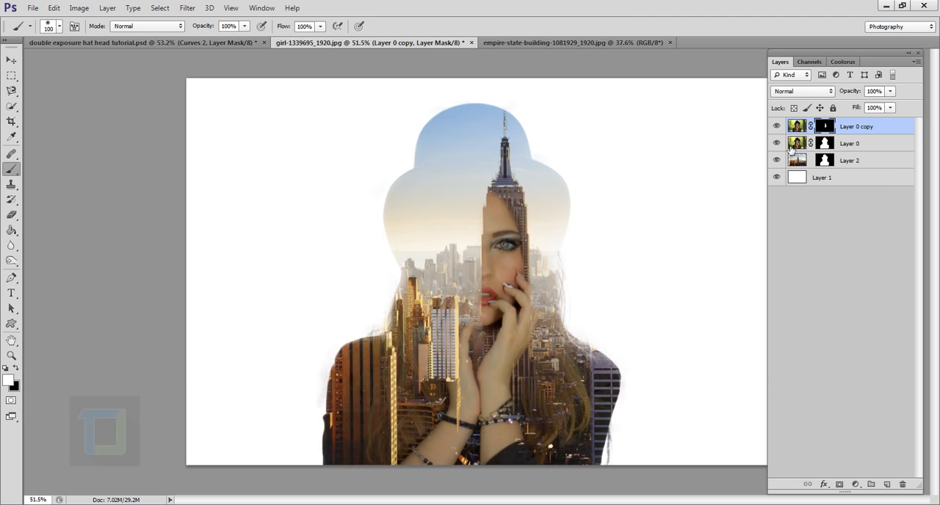
left_click(881, 145)
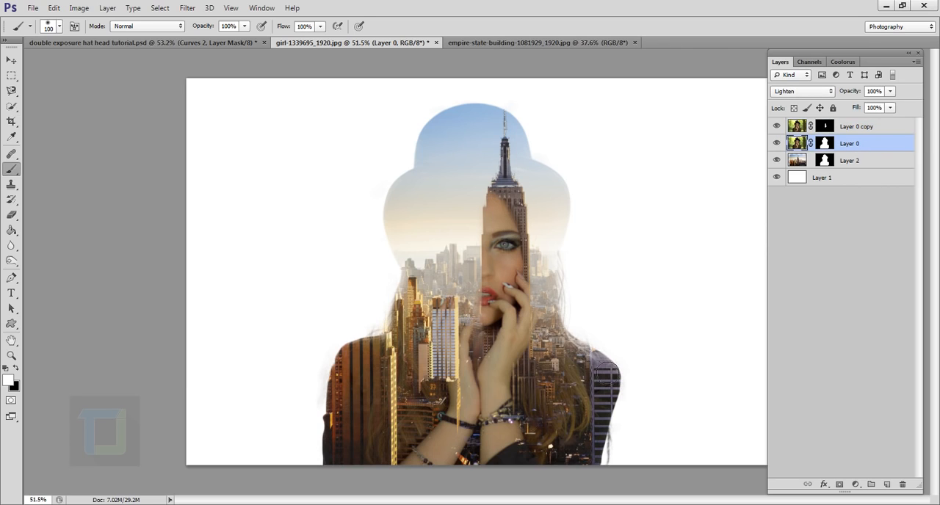
key("alt+bracketright")
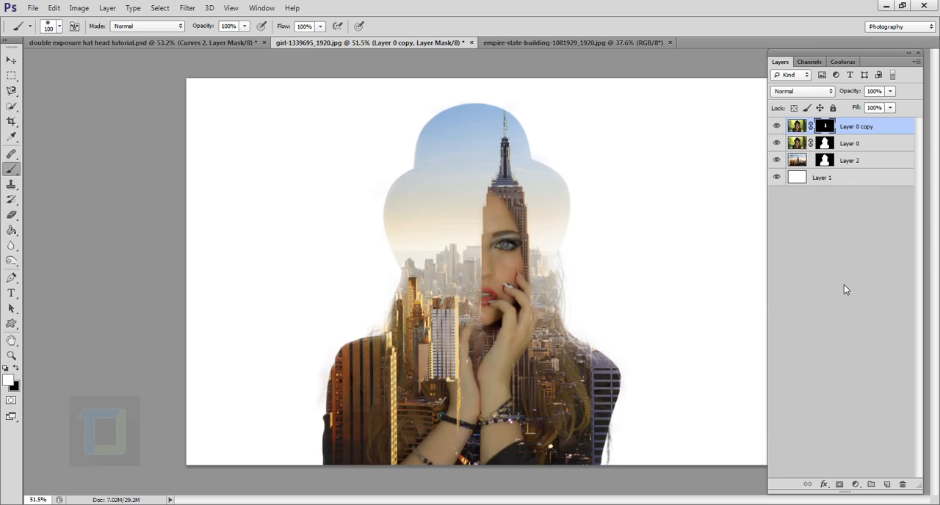
Add a Curves adjustment layer above Layer 0 copy, lifting the RGB black point to output 24, lowering the shadows and raising the midtones
left_click(858, 484)
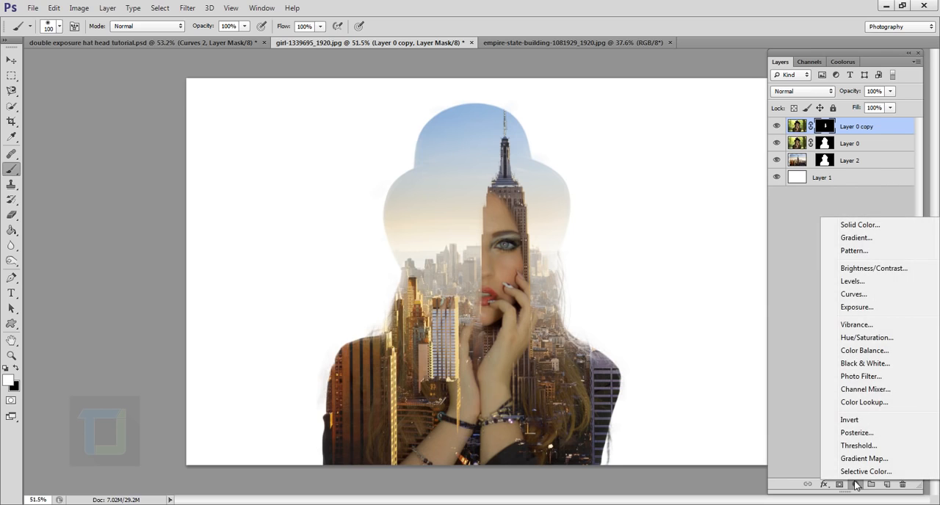
left_click(860, 294)
left_click_drag(706, 221, 695, 62)
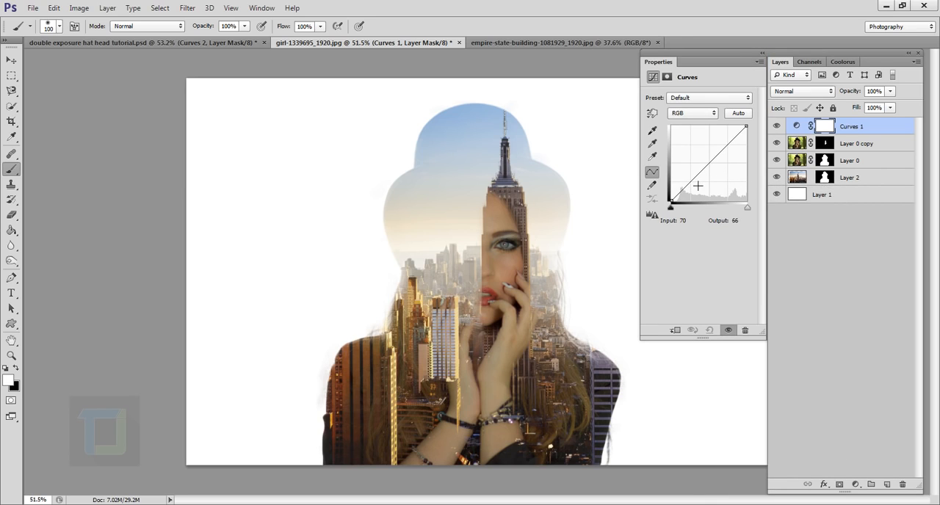
left_click(715, 169)
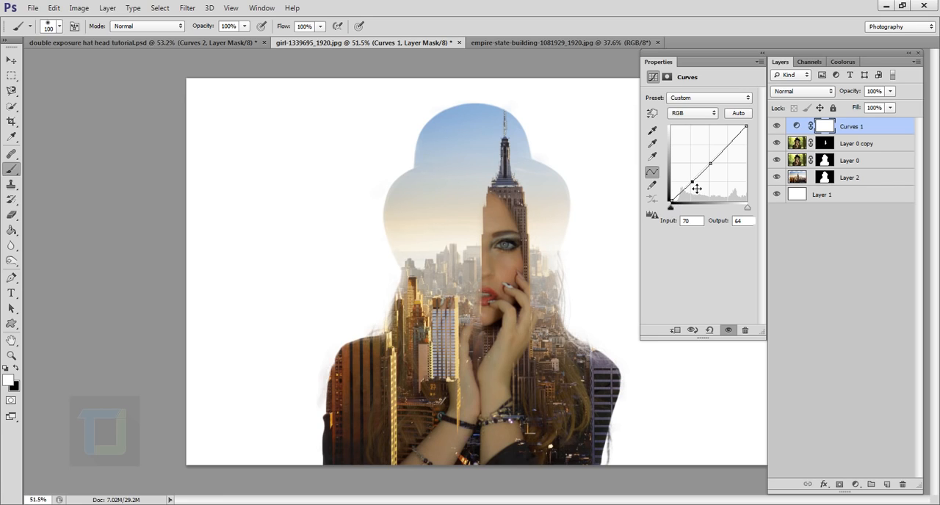
left_click_drag(670, 201, 697, 191)
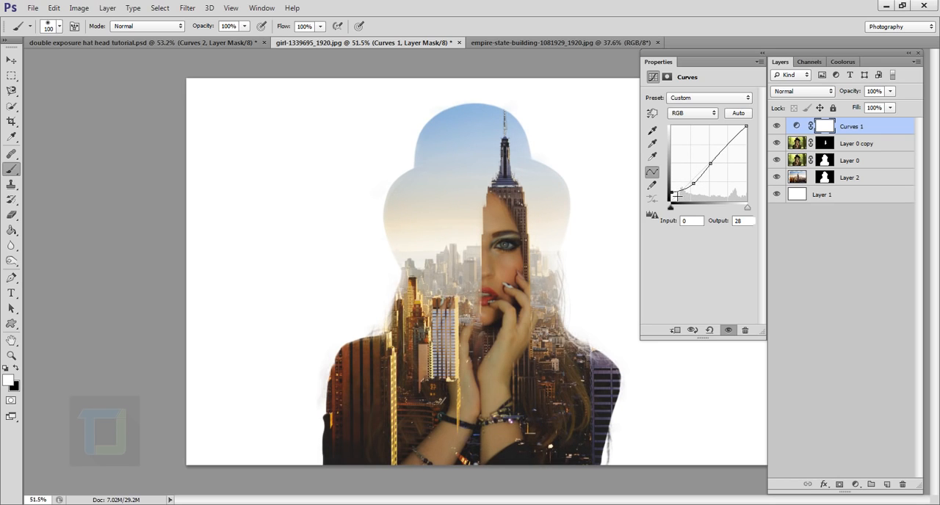
left_click_drag(712, 167, 691, 194)
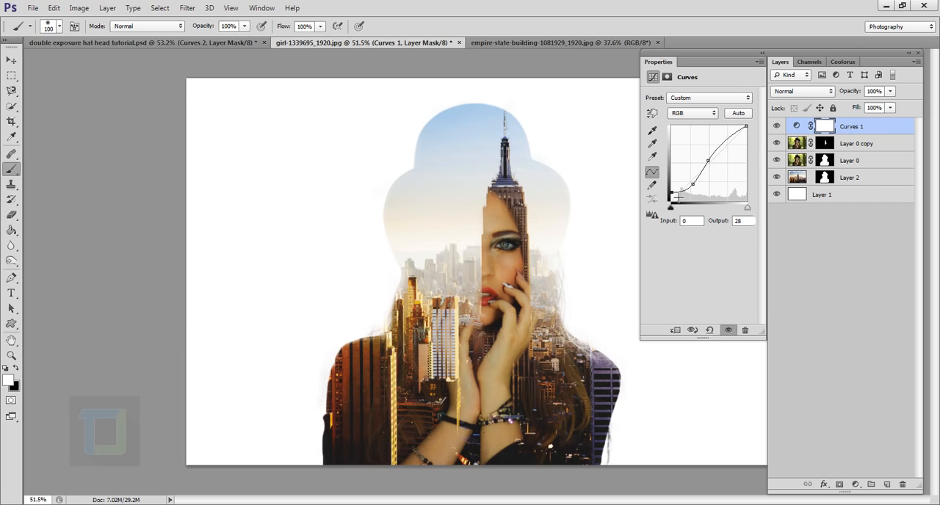
left_click_drag(679, 197, 673, 196)
Anchor the midtones of the Blue channel curve and raise its shadow point to input 66, output 74
left_click(711, 115)
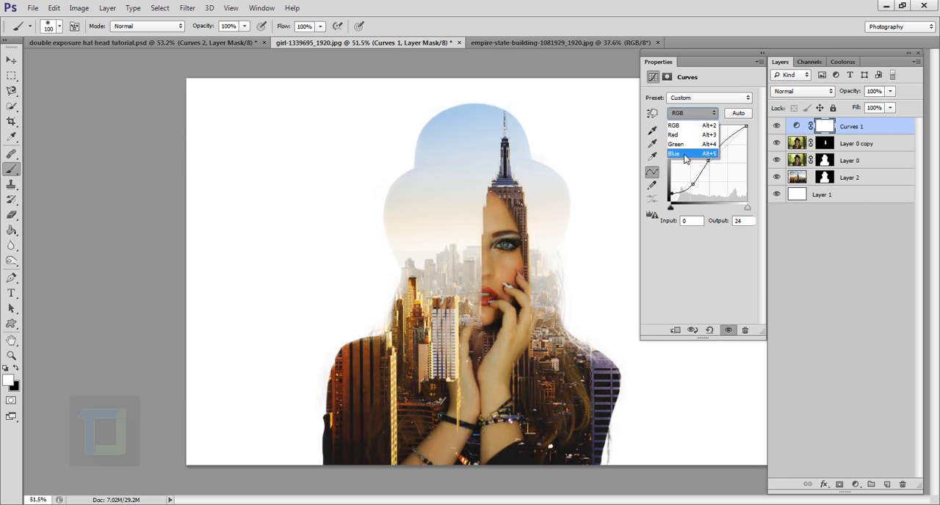
left_click(685, 154)
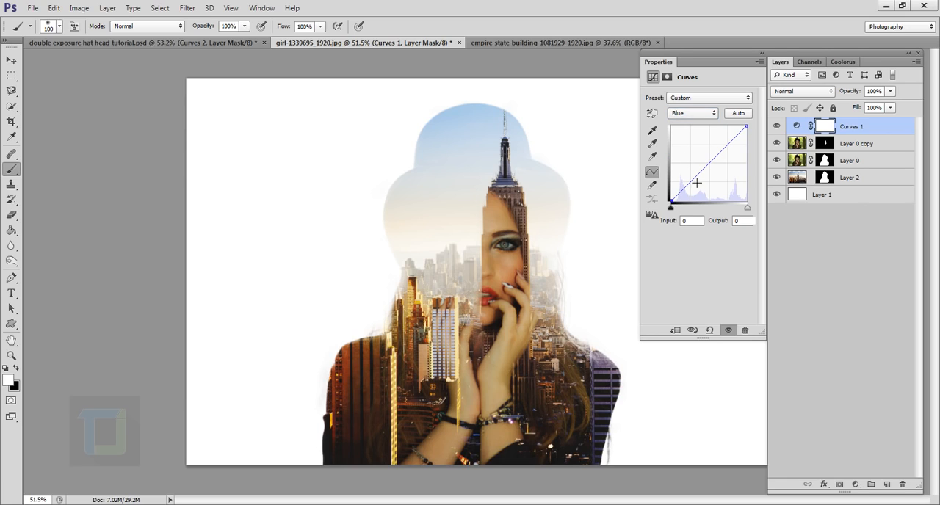
left_click(691, 179)
left_click(709, 162)
left_click_drag(691, 179, 697, 184)
Add a second Curves adjustment layer on top and lift its RGB black point to output 24
left_click(857, 484)
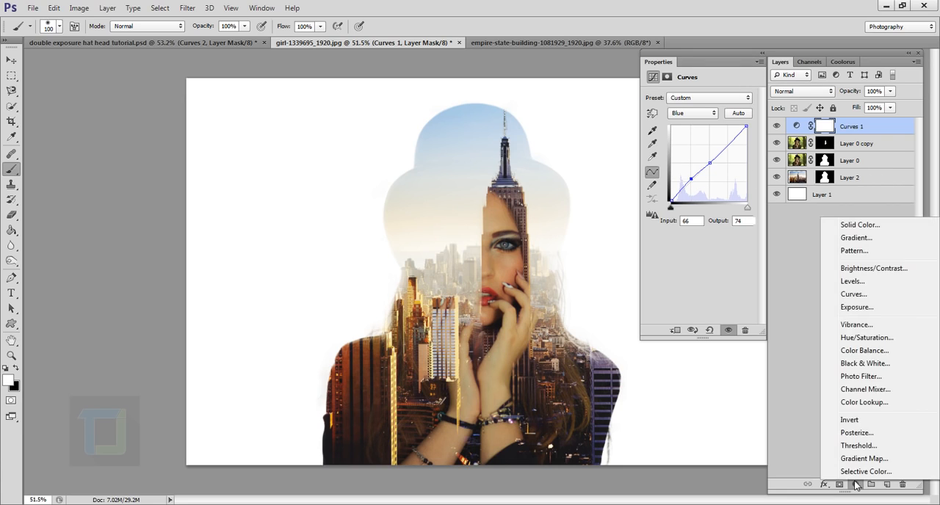
left_click(858, 295)
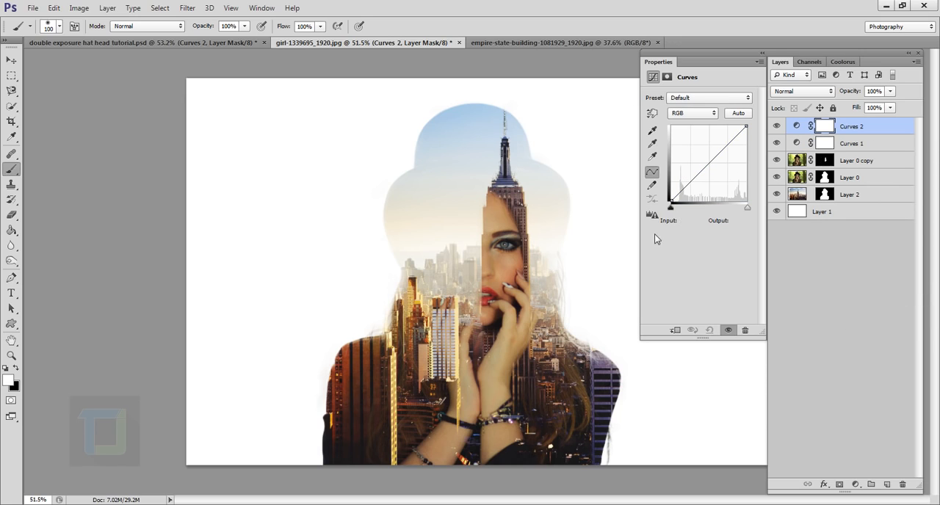
left_click_drag(671, 200, 672, 195)
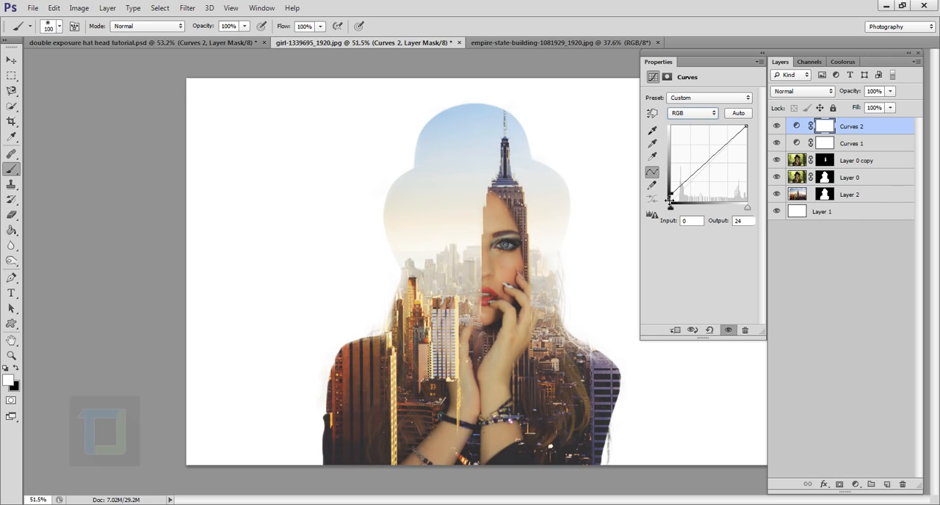
Lift the Blue channel's black point to output 4 in the second Curves layer, and compare the image with both Curves layers hidden and shown
left_click(695, 114)
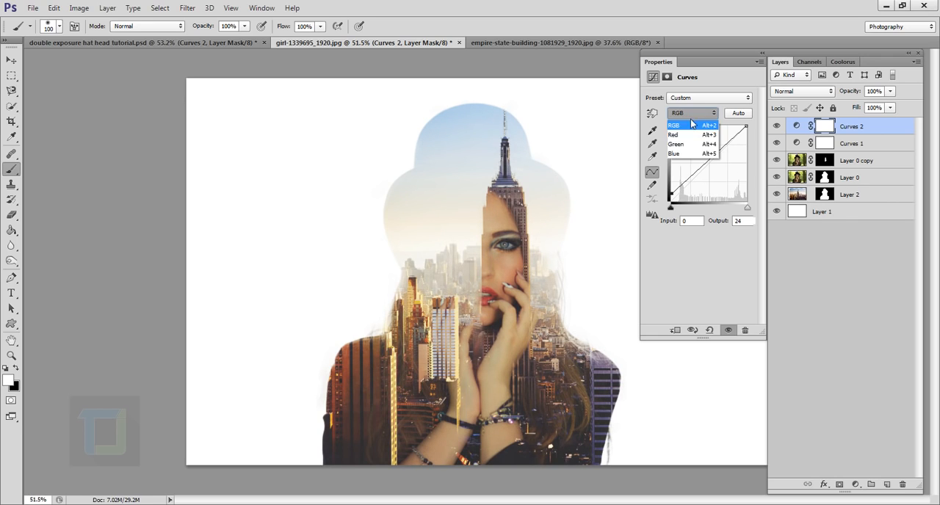
left_click(683, 155)
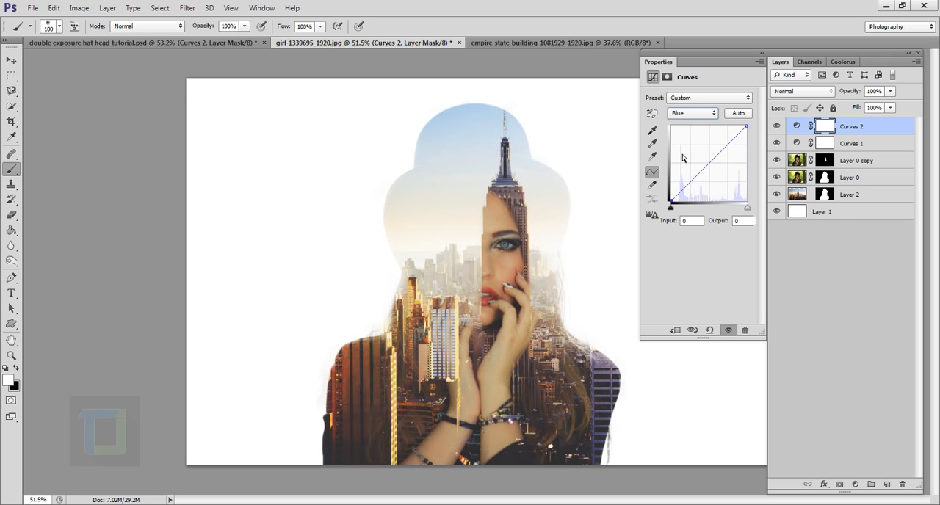
left_click(678, 205)
left_click_drag(679, 205, 674, 204)
left_click(776, 126)
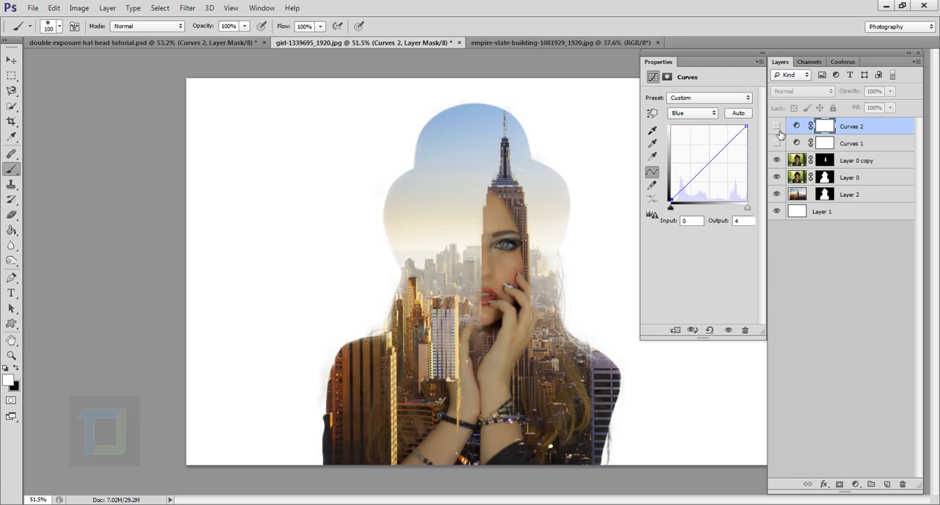
left_click(776, 126)
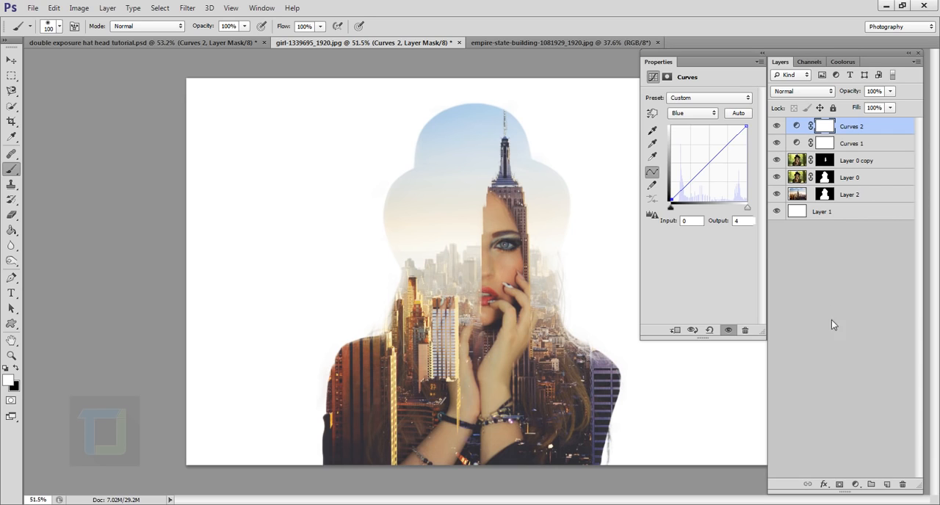
Add a Black & White adjustment layer with the default settings on top of the stack and hide it
left_click(855, 485)
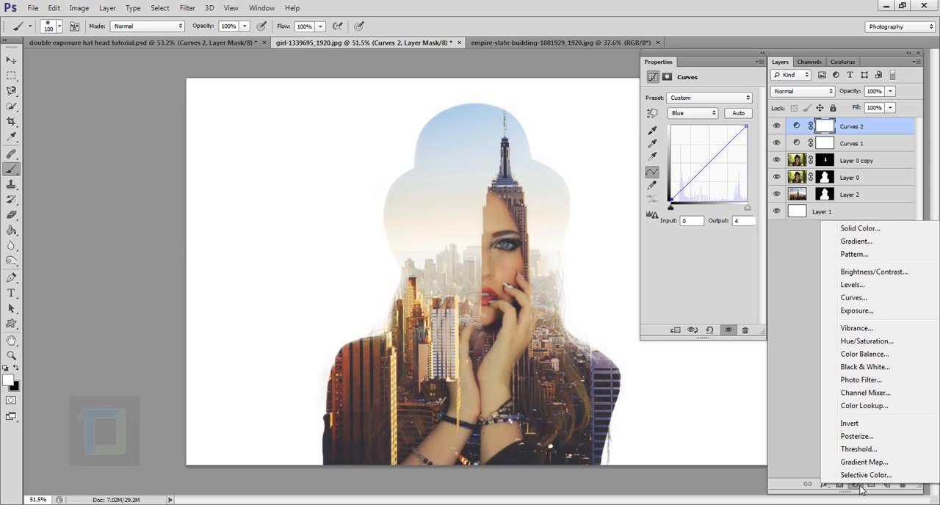
left_click(874, 366)
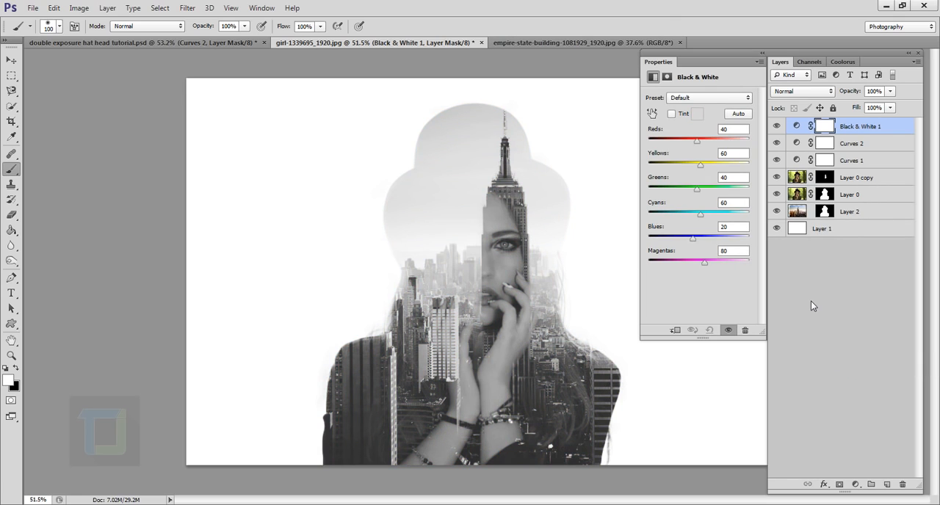
left_click(776, 126)
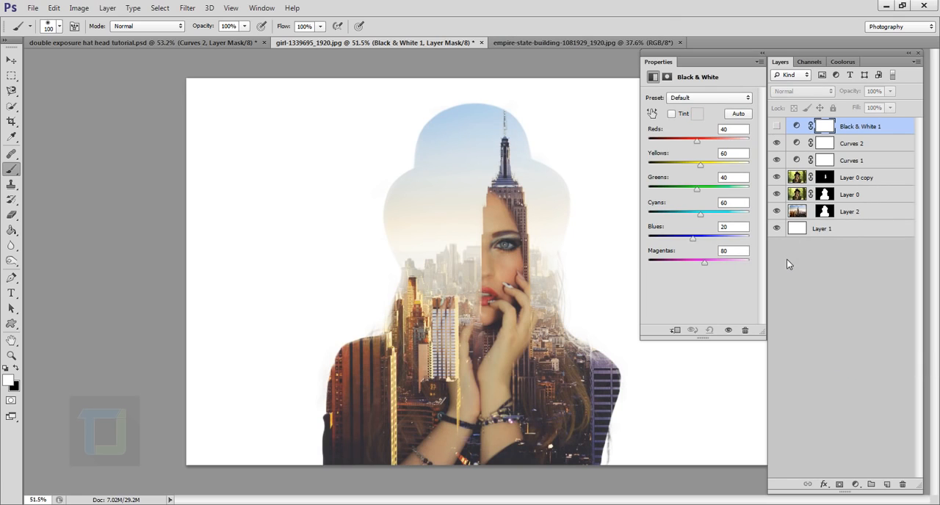